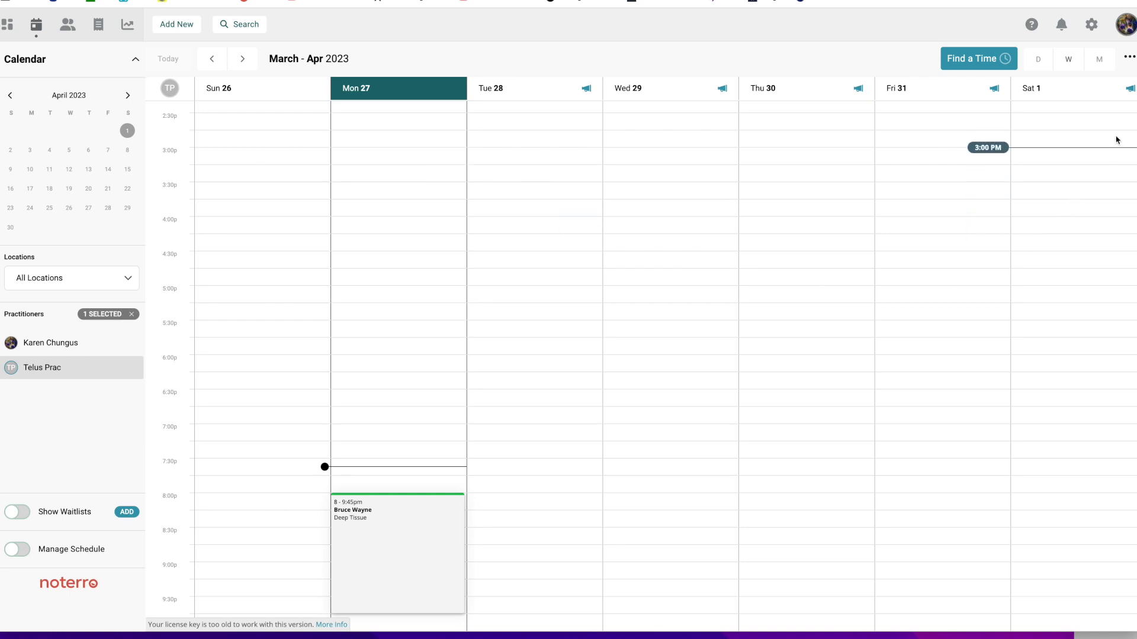
- Open Insurance settings and browse the Canadian insurers, closing the list and Add New Insurer form unsaved
left_click(1093, 28)
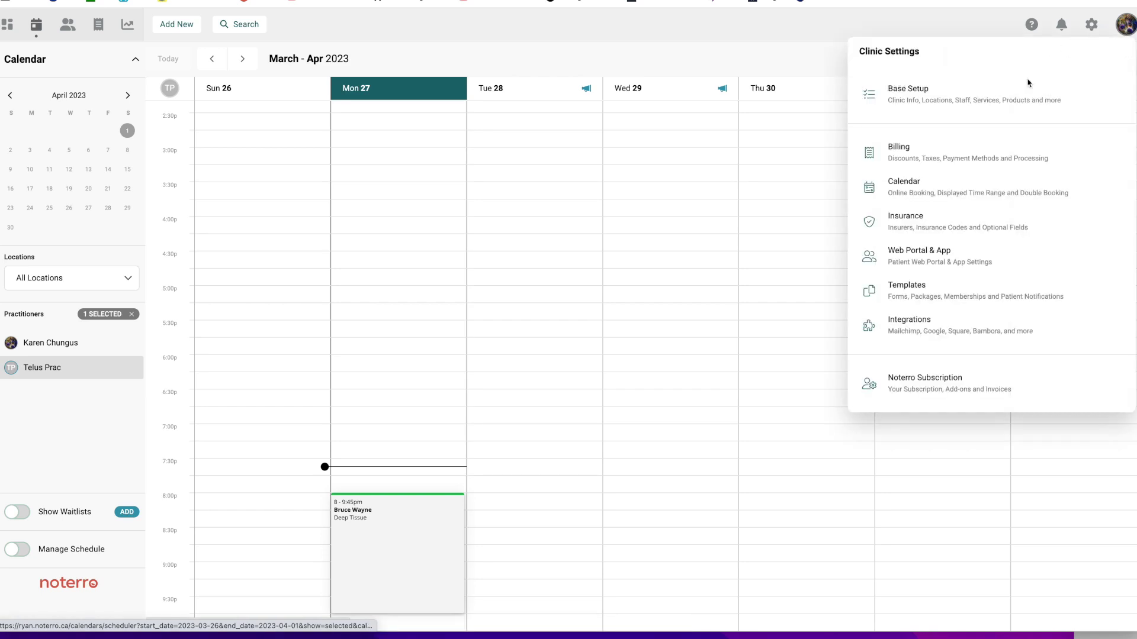
left_click(910, 222)
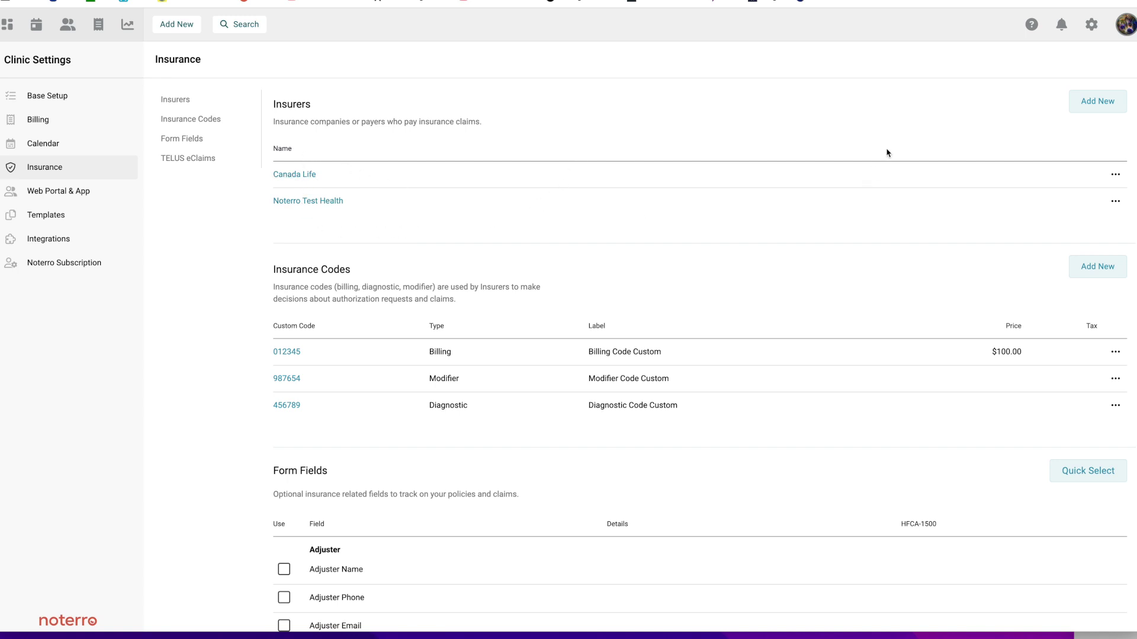
left_click(1106, 103)
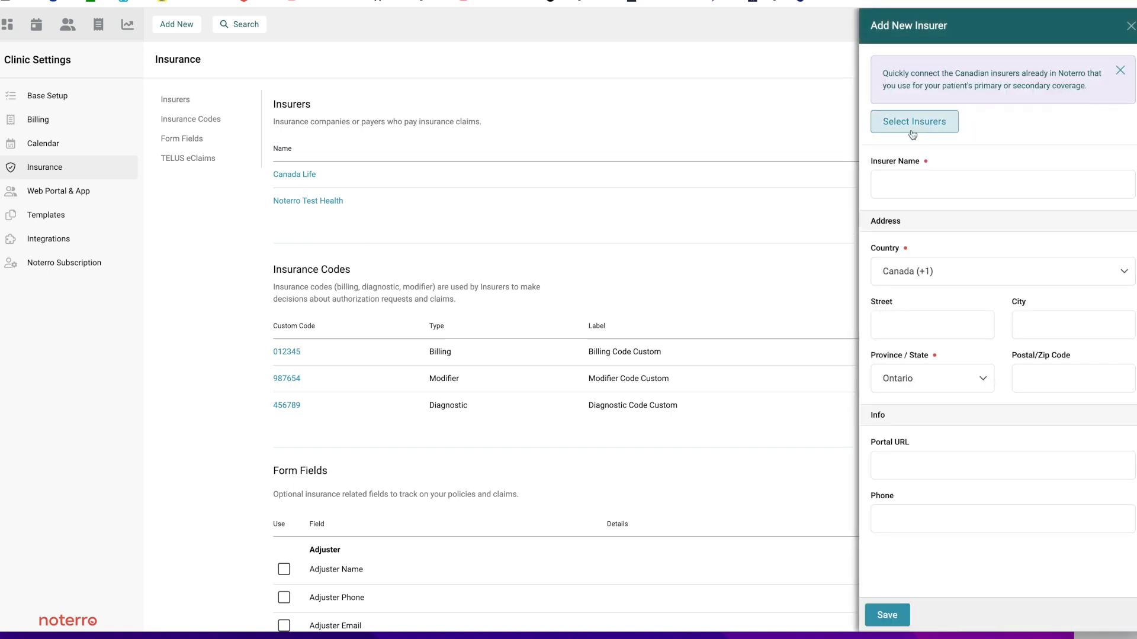
left_click(912, 126)
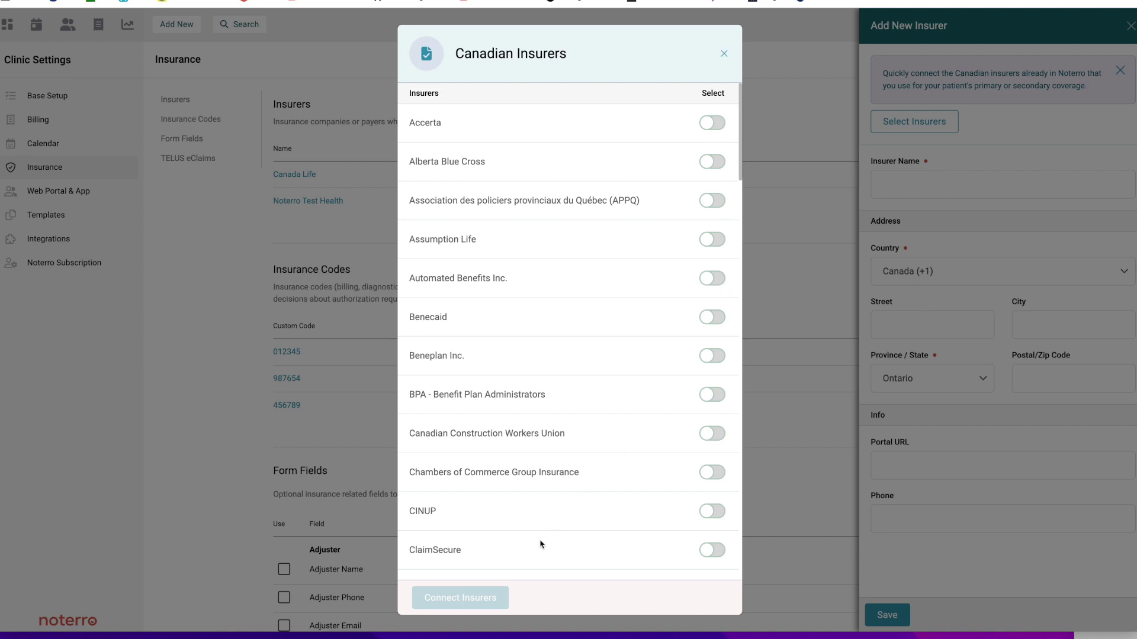
left_click(724, 56)
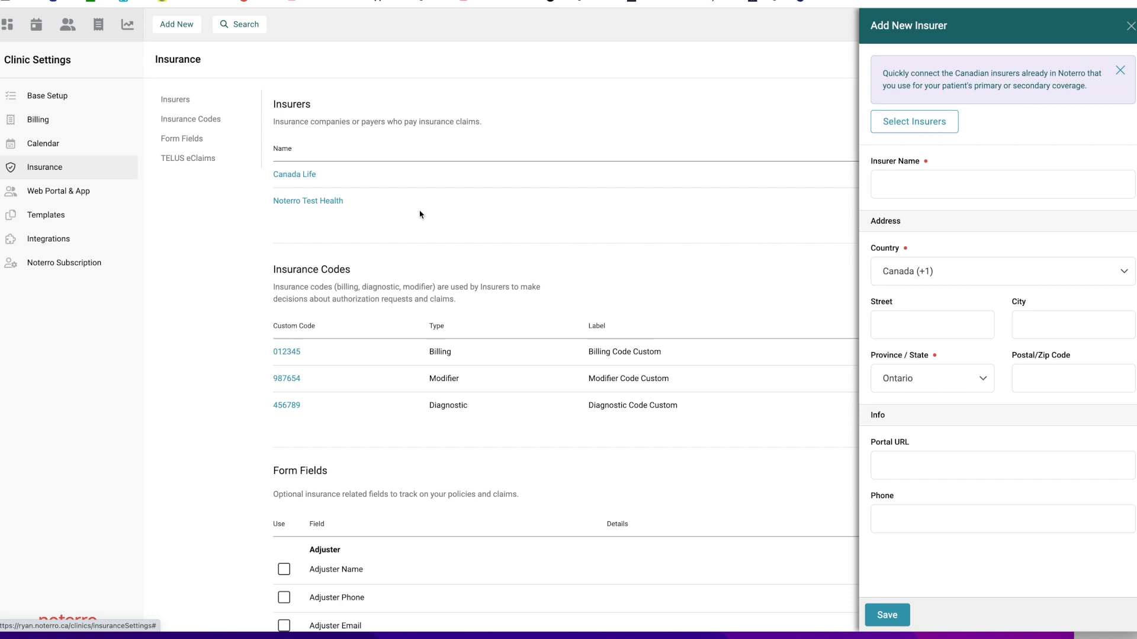
left_click(1130, 26)
- Scroll past Insurance Codes and Form Fields, checking Quick Select presets, down to TELUS eClaims Connections
scroll(743, 267, "down", 3)
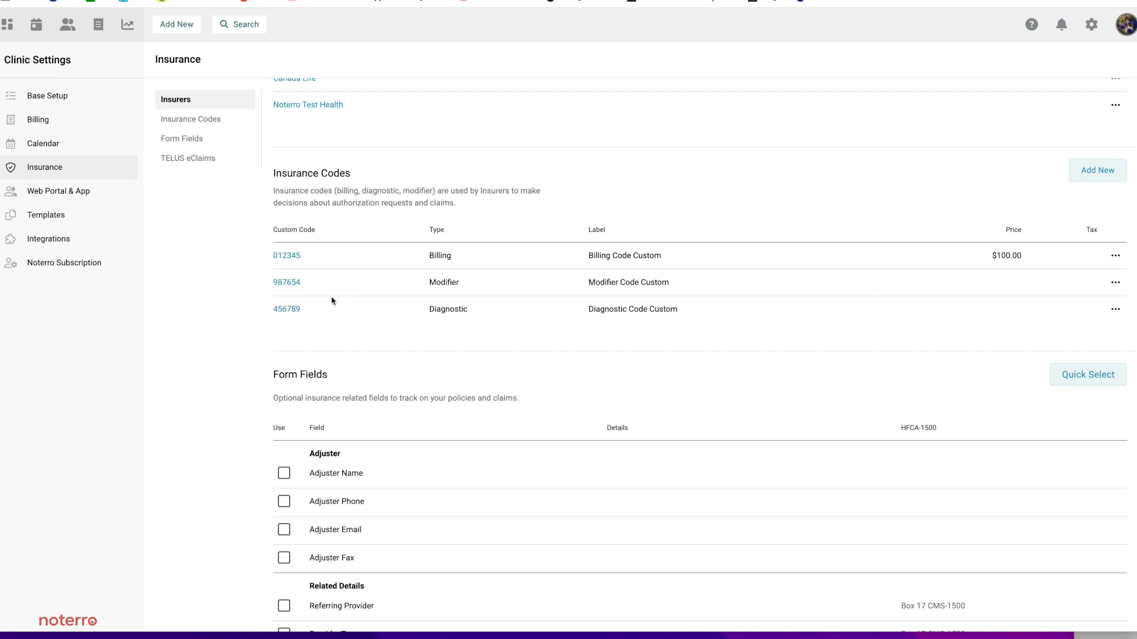
scroll(331, 301, "down", 3)
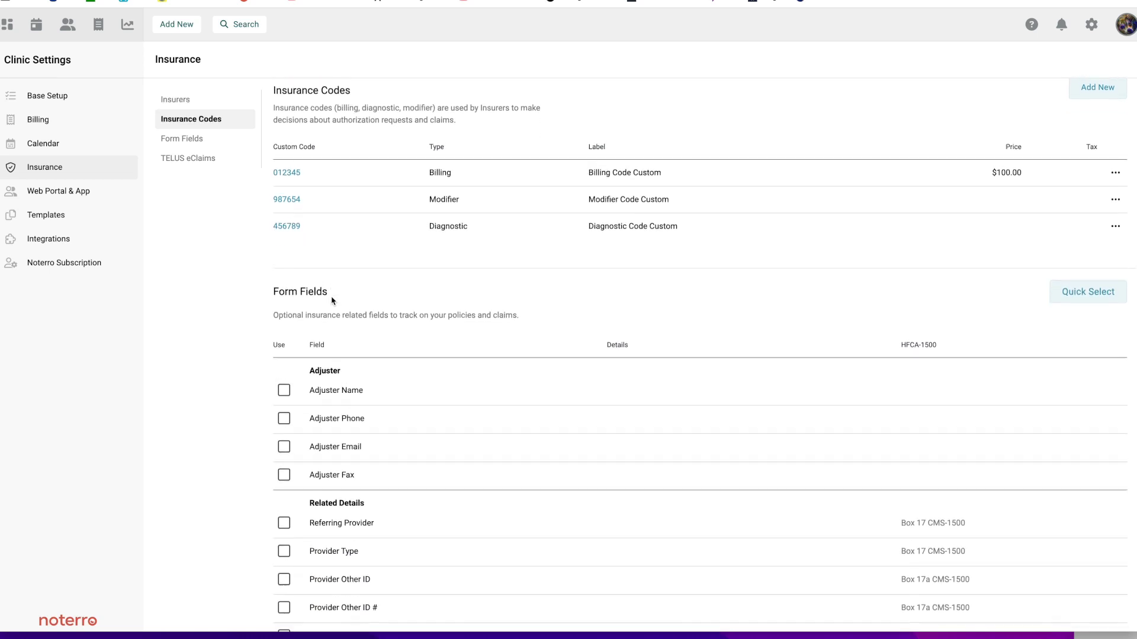
scroll(450, 286, "down", 2)
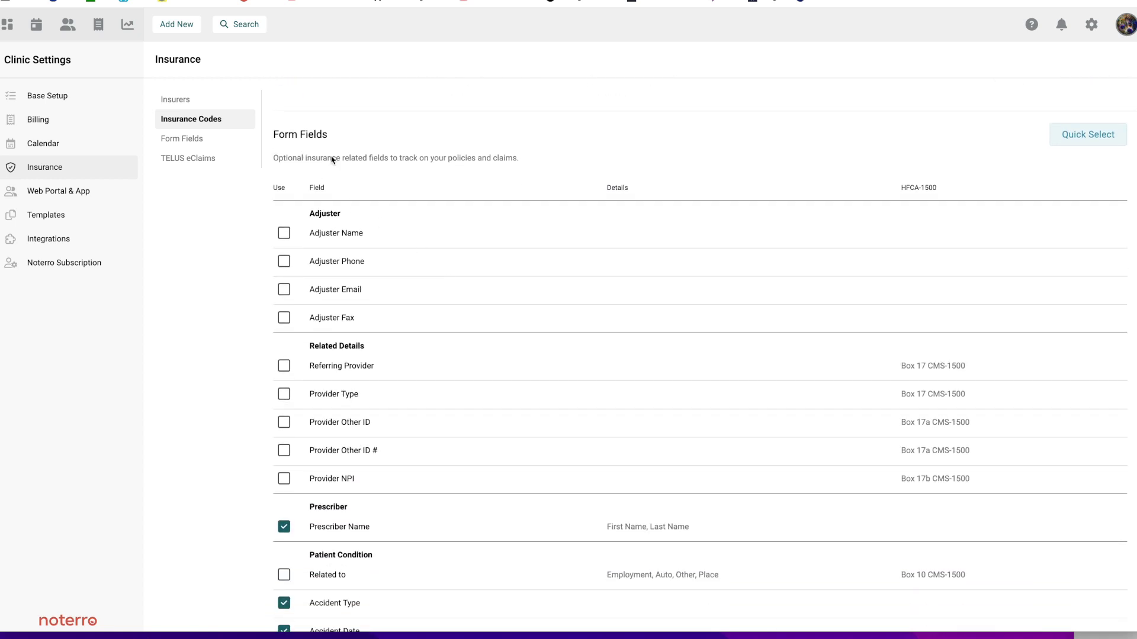
left_click(1082, 145)
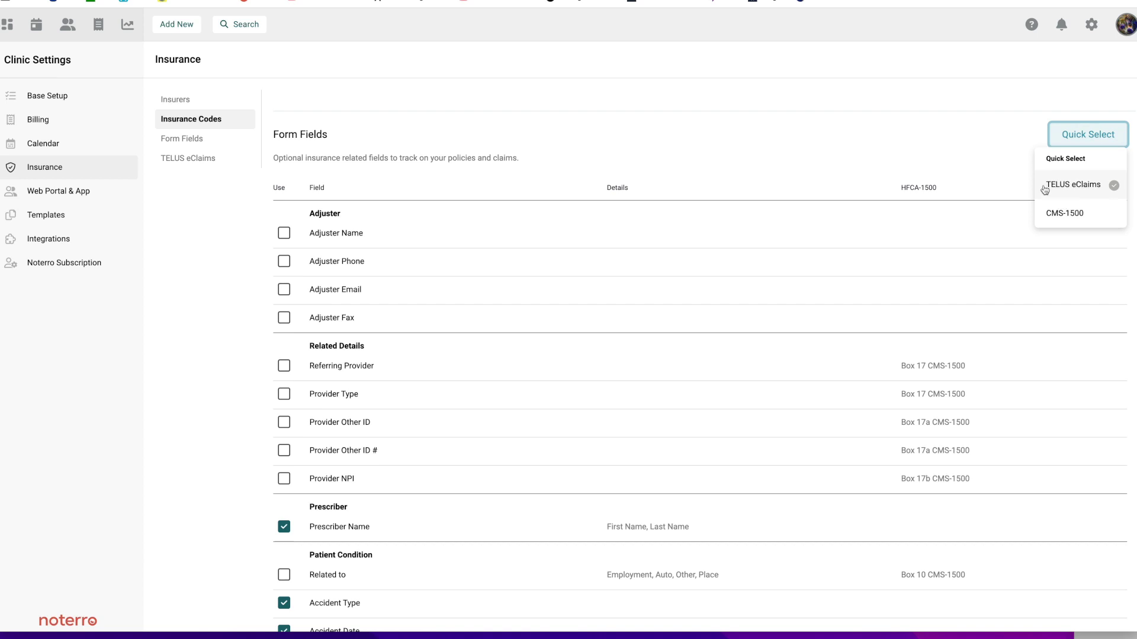
left_click(941, 154)
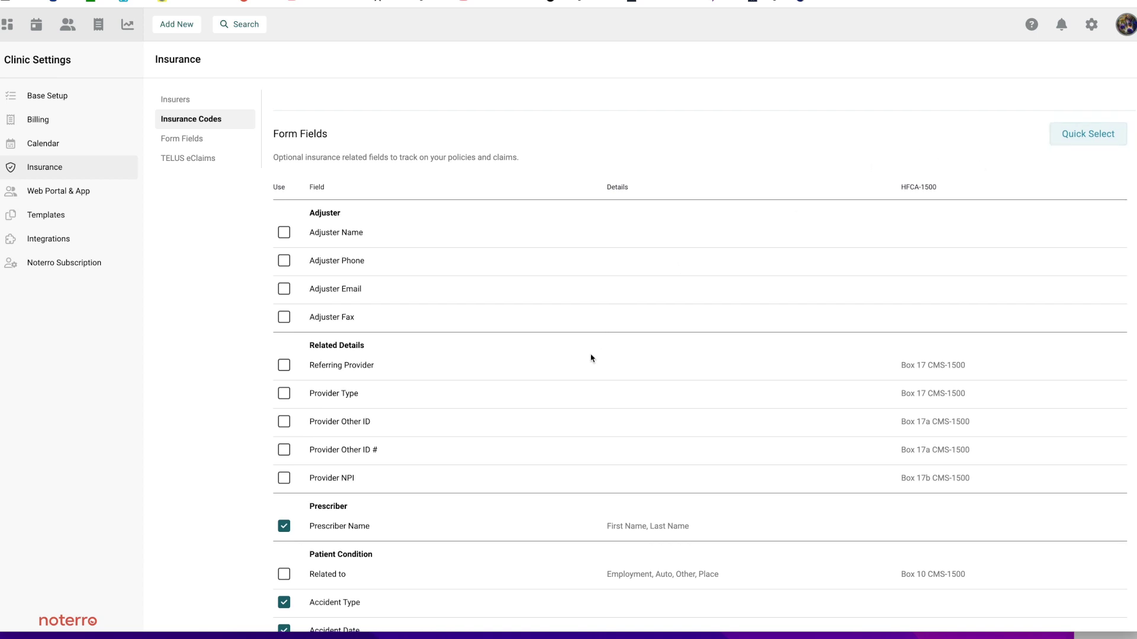
scroll(583, 358, "down", 3)
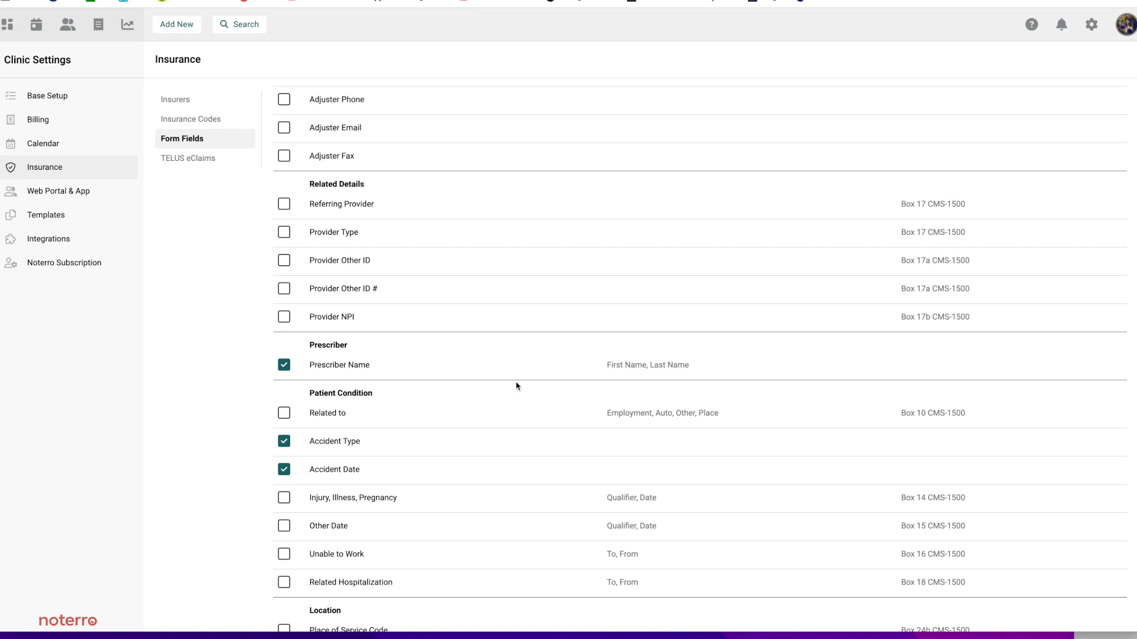
scroll(516, 386, "down", 8)
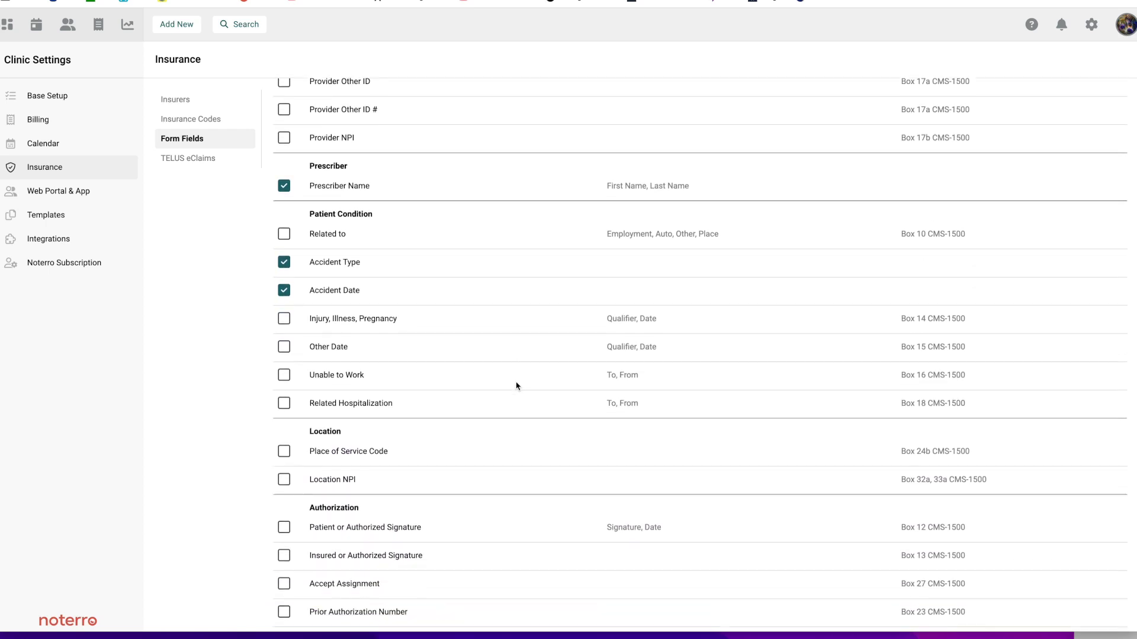
scroll(515, 386, "down", 2)
scroll(507, 395, "down", 2)
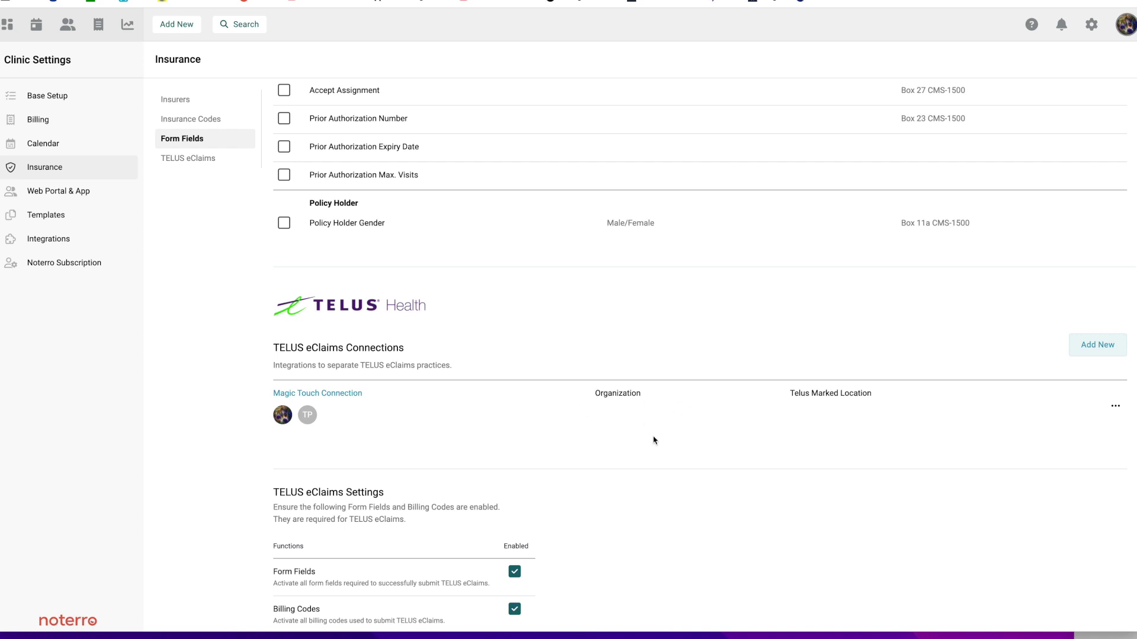
- Re-save the Magic Touch Connection's clinic and location details with TELUS Location ID 14089
left_click(335, 398)
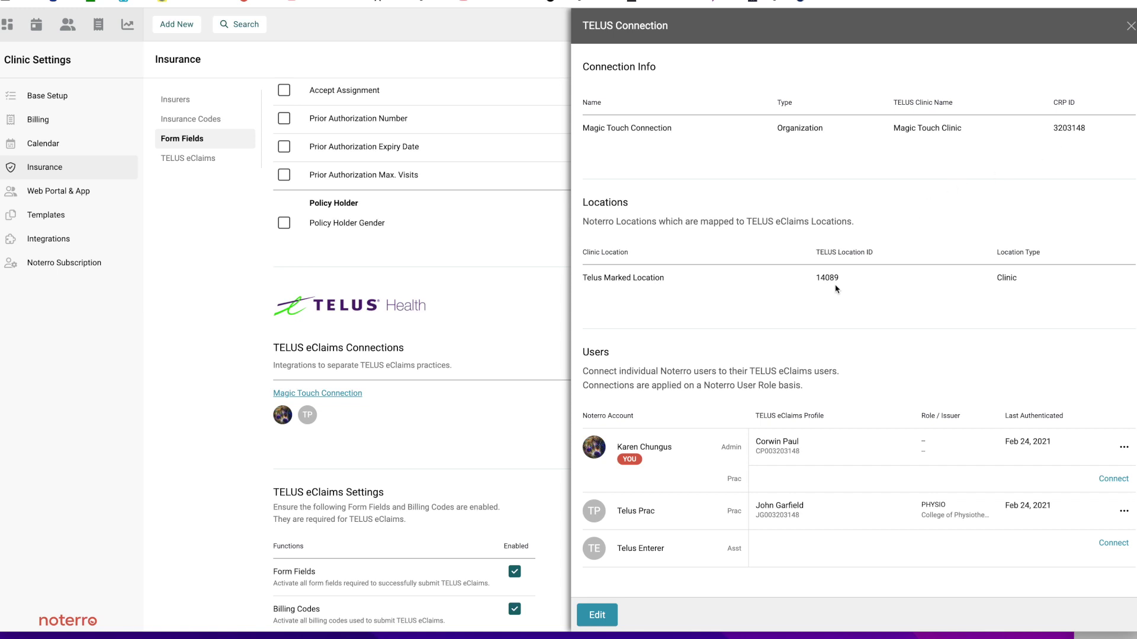
left_click(604, 614)
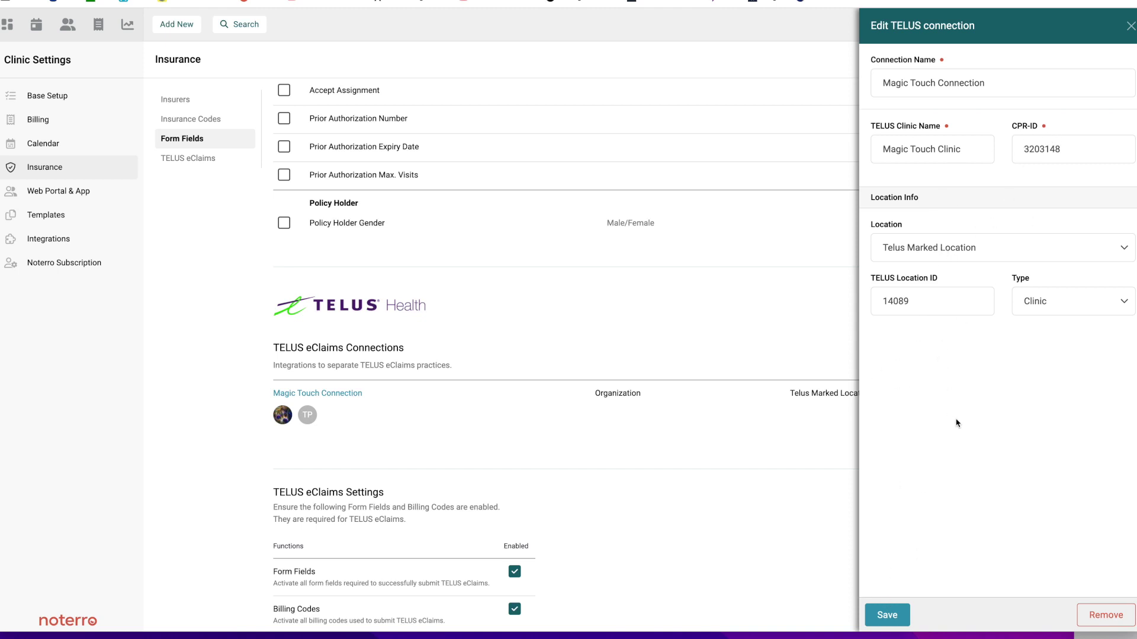
left_click(887, 622)
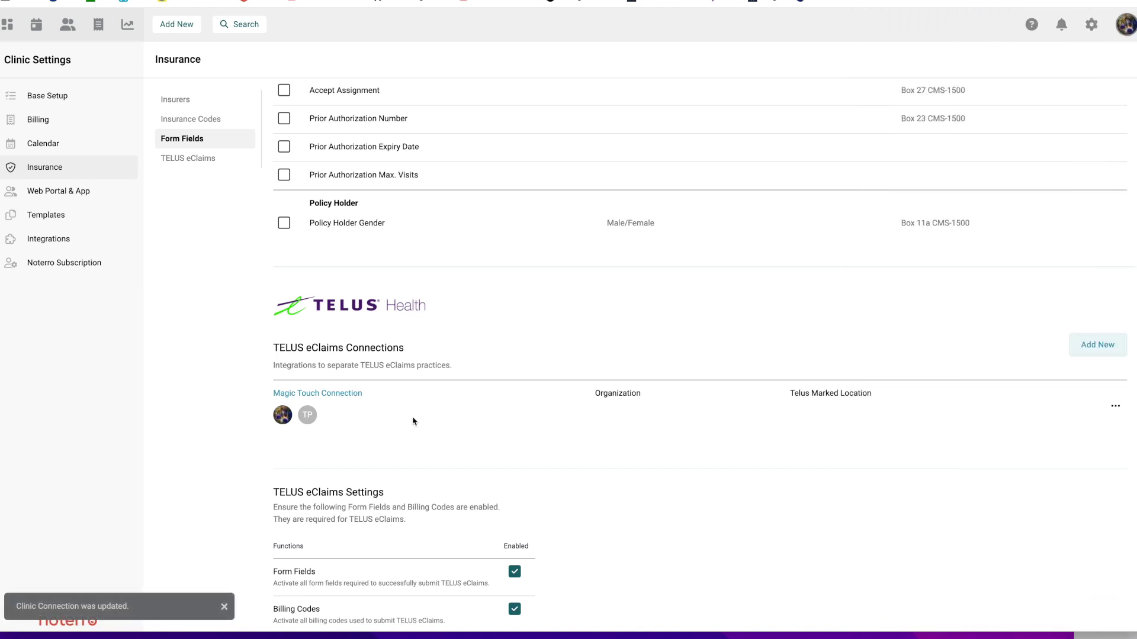
- Review Magic Touch Connection's linked users and the first user's eClaims login details, then return unchanged
left_click(346, 400)
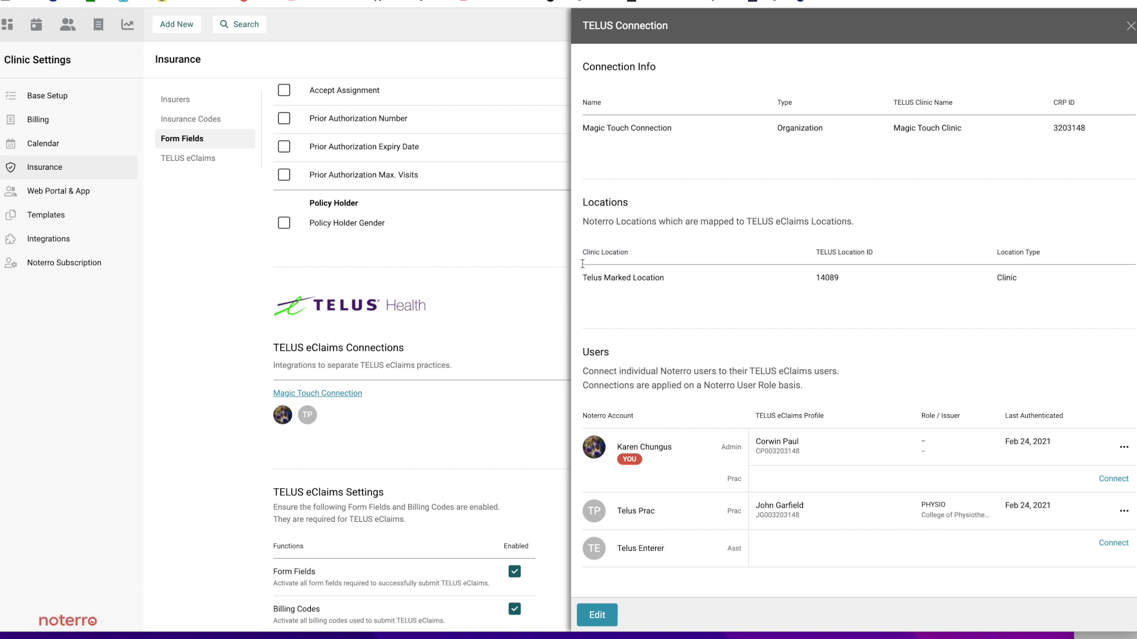
scroll(909, 332, "down", 2)
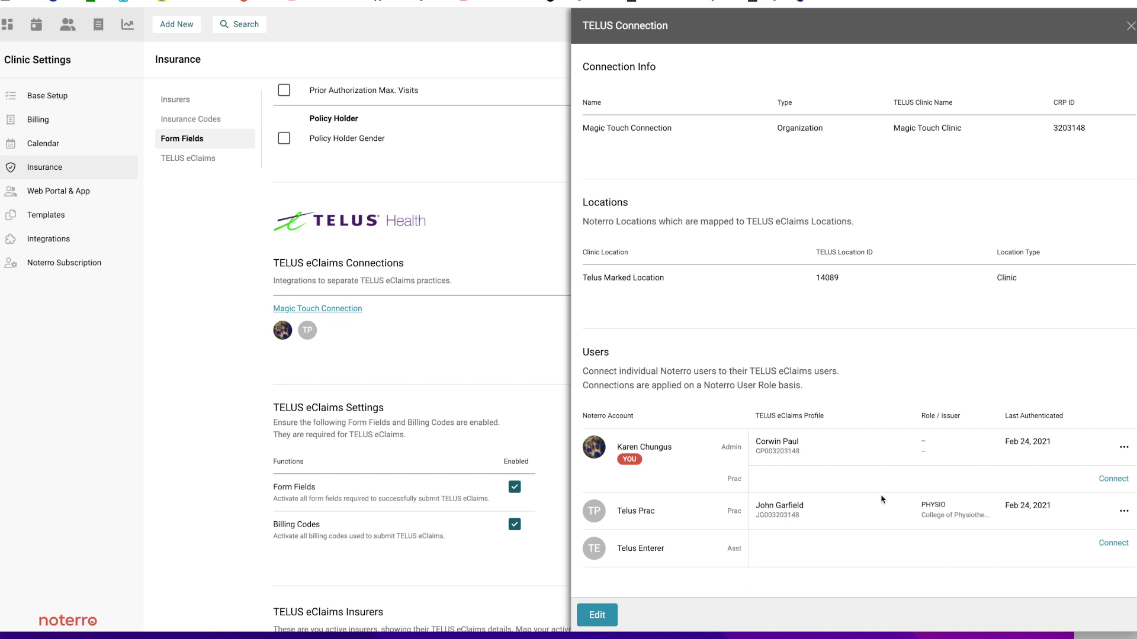
left_click(1123, 450)
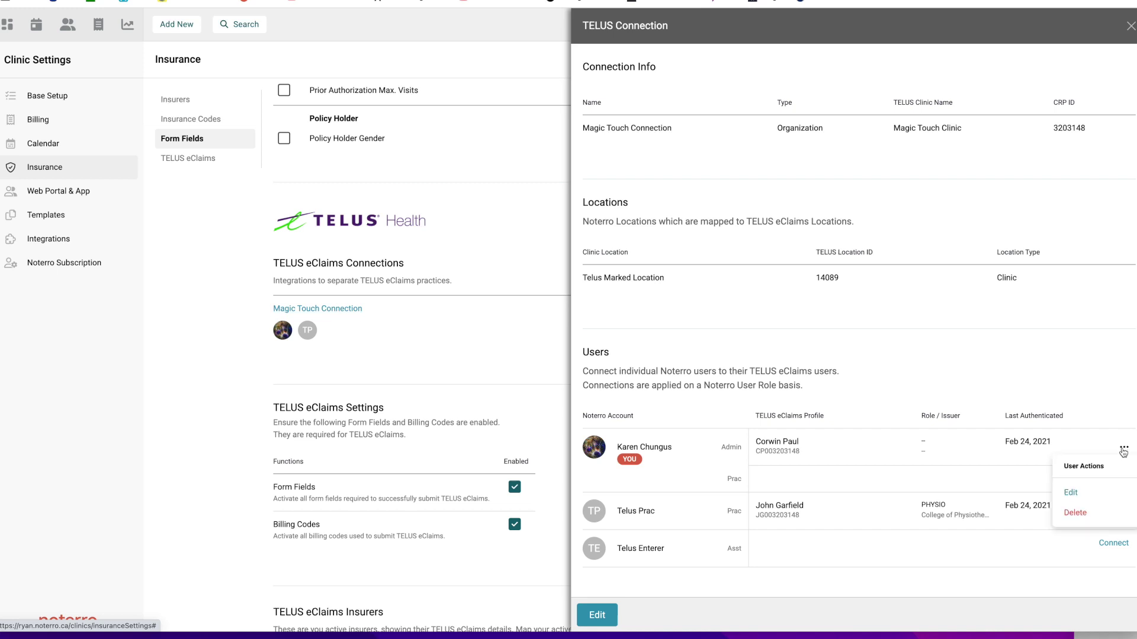
left_click(1071, 493)
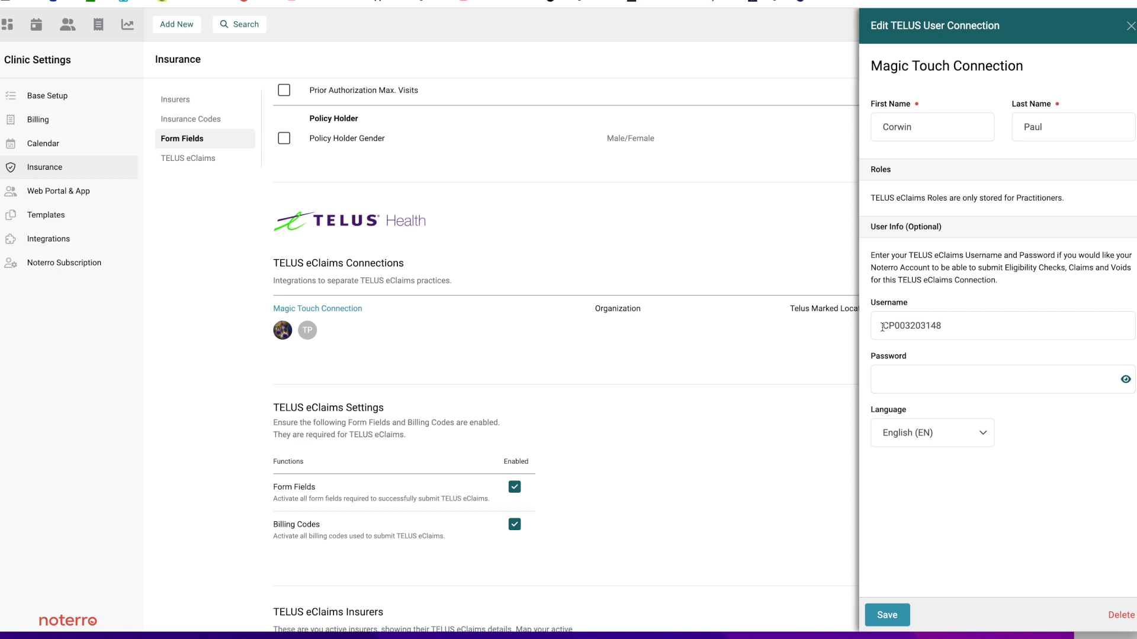
left_click(335, 308)
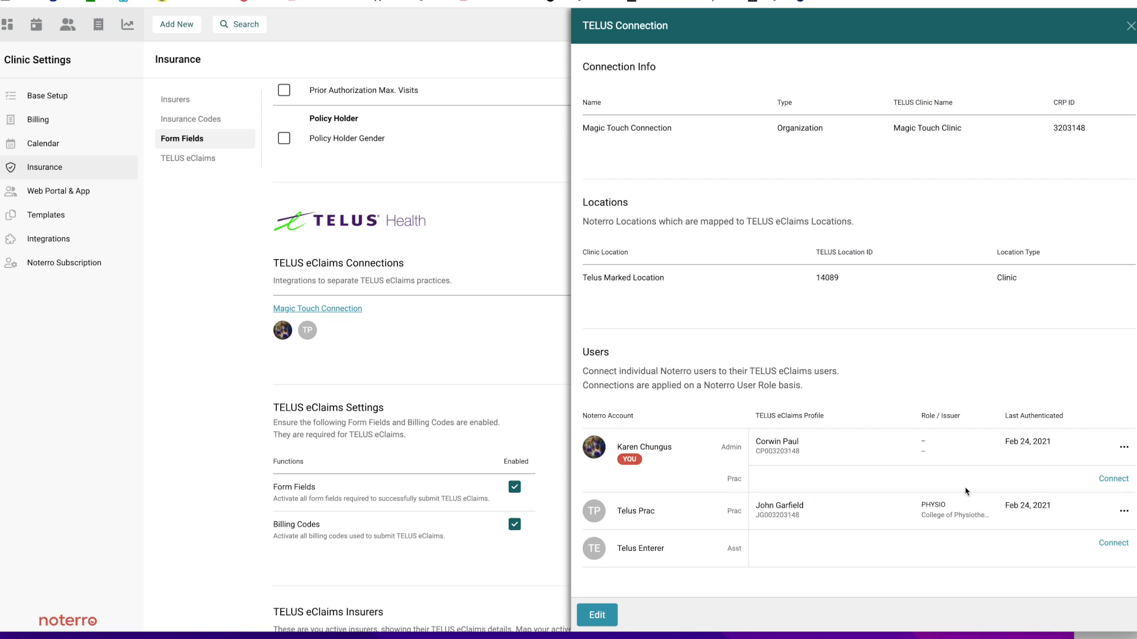
- Start a practitioner-role eClaims link for the first user, browse roles and issuers, then discard the form
left_click(1113, 479)
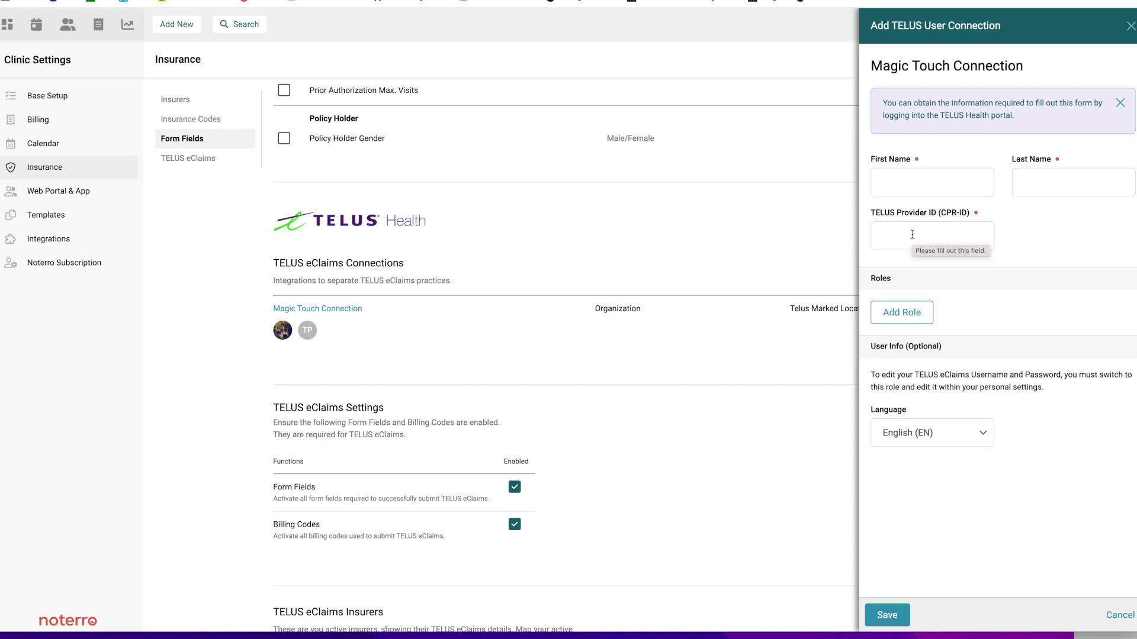
left_click(904, 319)
left_click(920, 334)
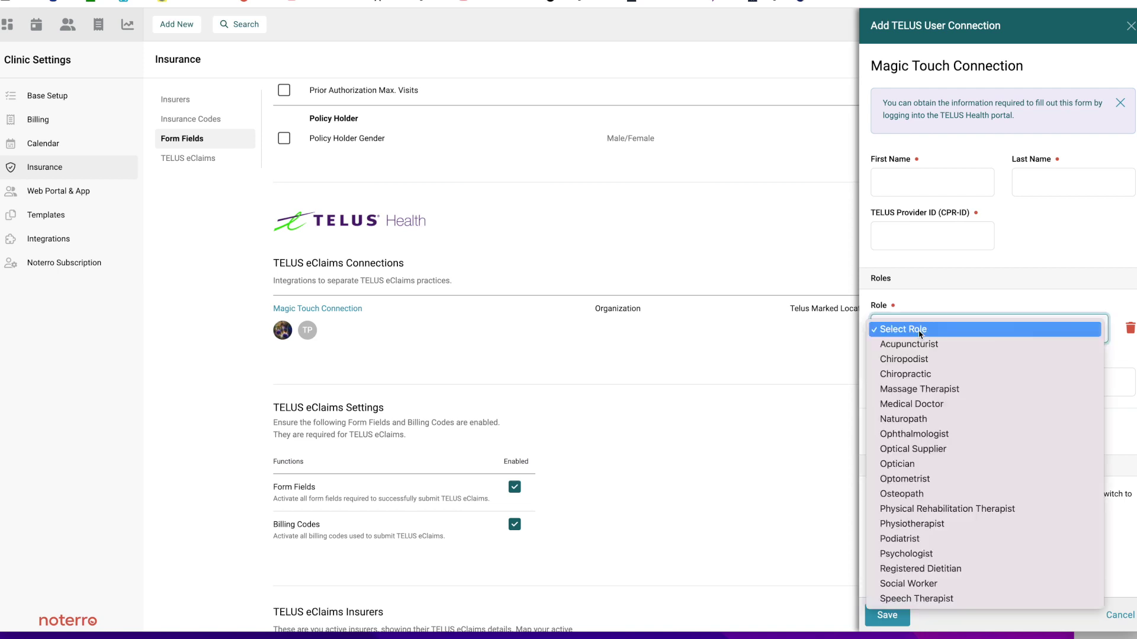
left_click(988, 302)
left_click(935, 382)
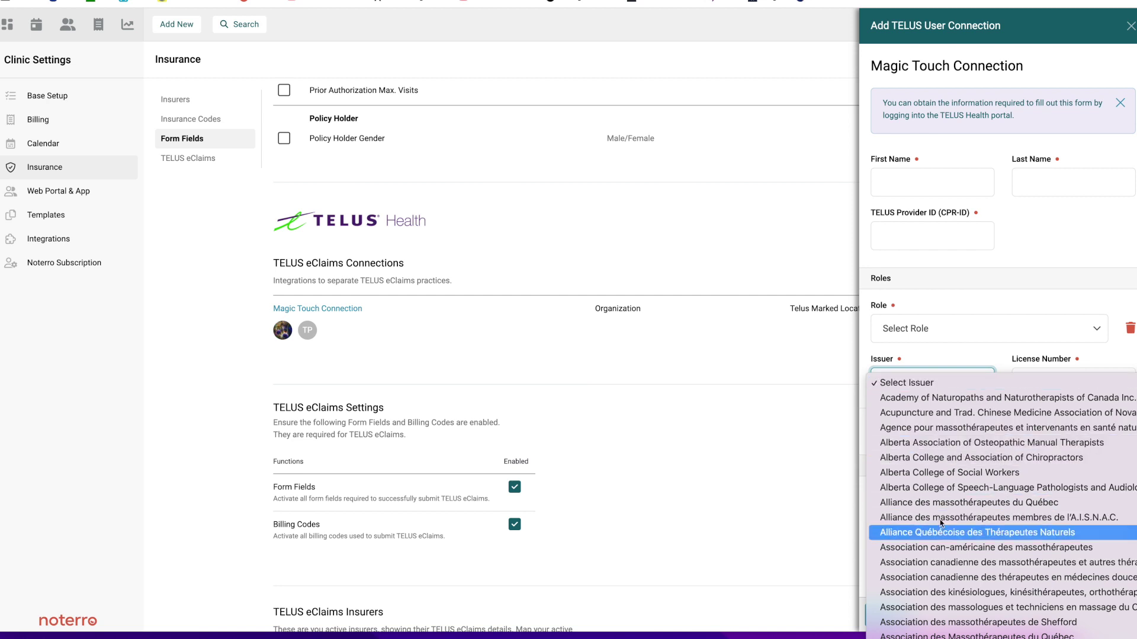
left_click(945, 359)
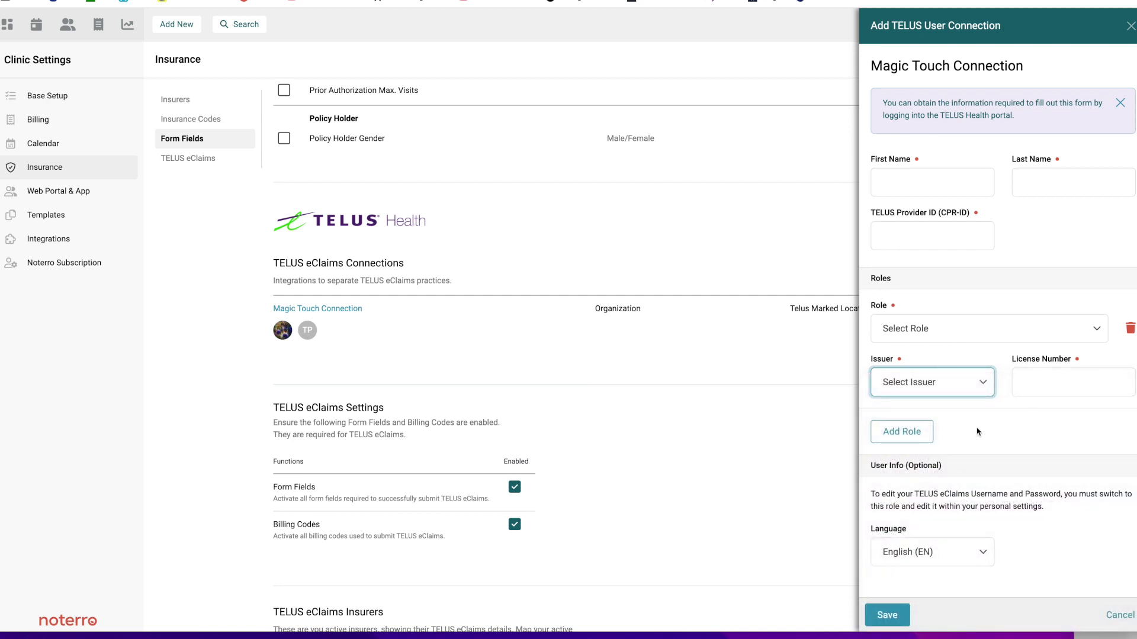
left_click(1131, 27)
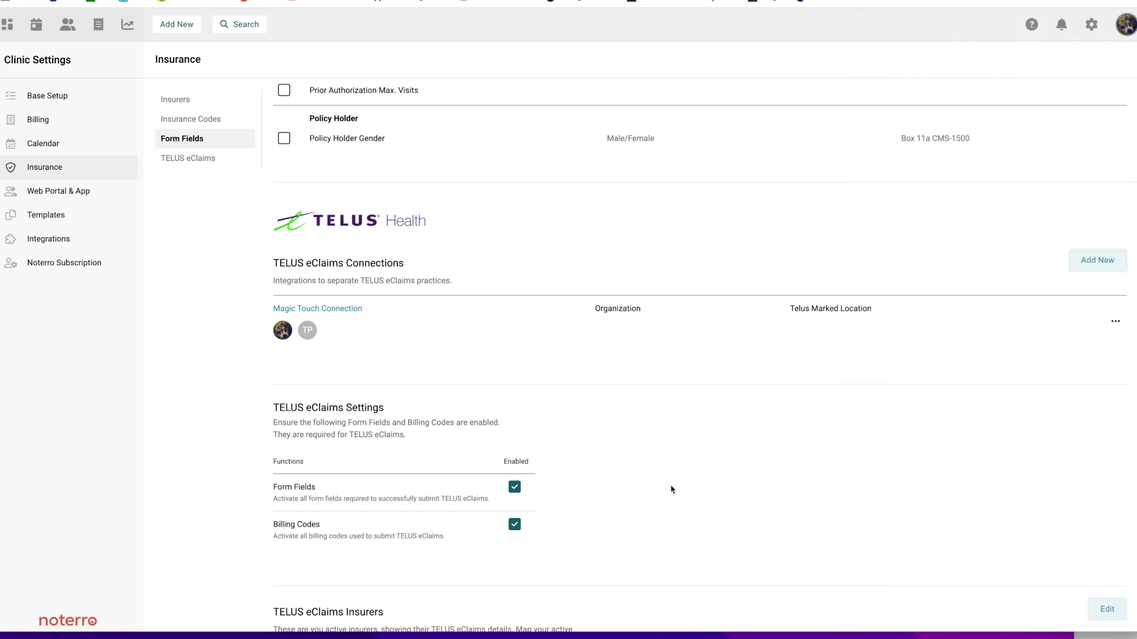
scroll(664, 466, "down", 2)
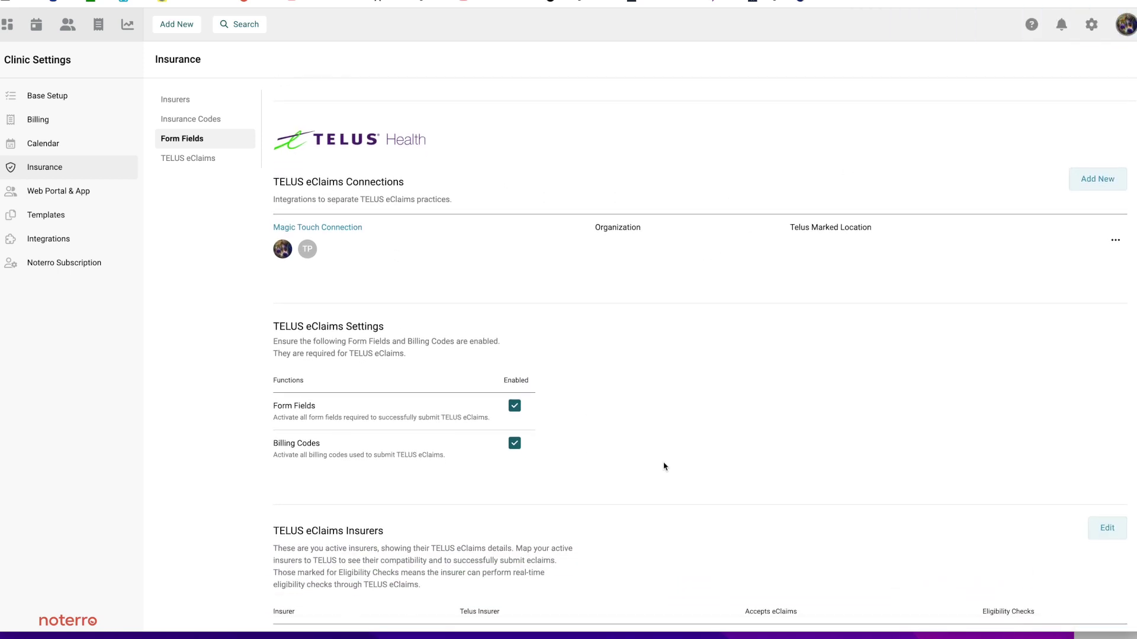
scroll(664, 467, "up", 3)
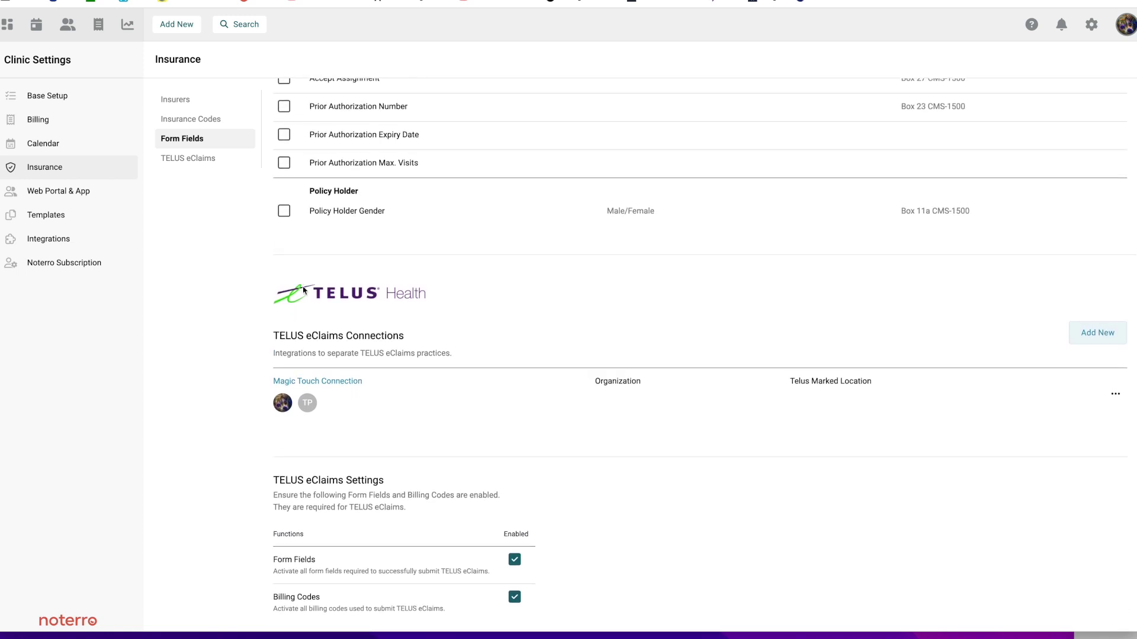
- Mark the patient arrived for the Mar 27 Deep Tissue appointment in the Calendar
left_click(36, 26)
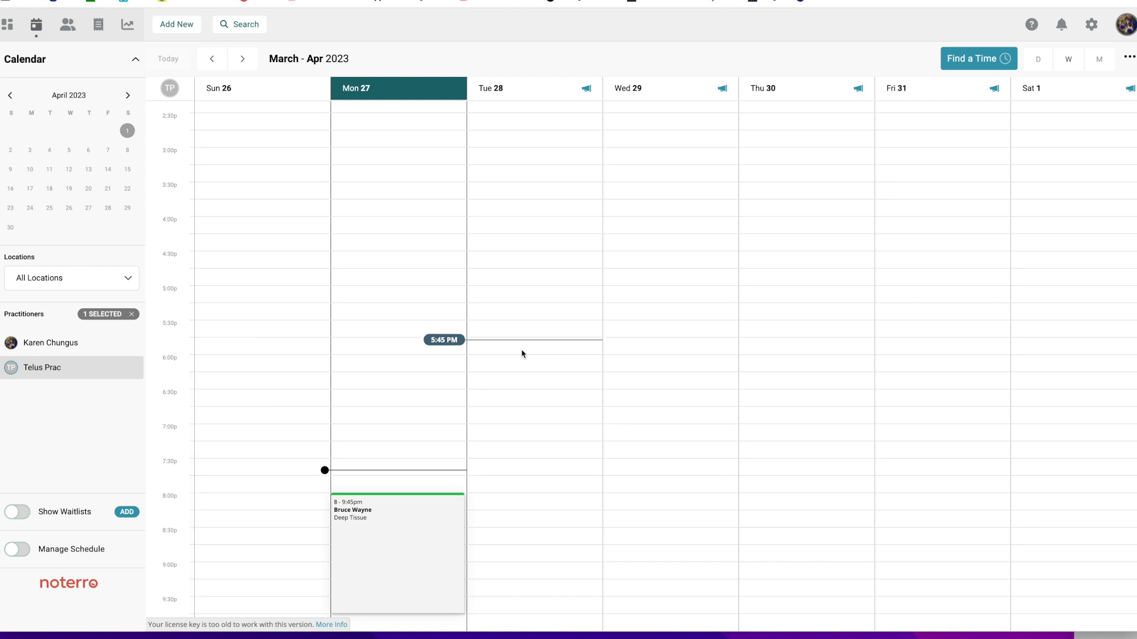
left_click(416, 539)
left_click(417, 539)
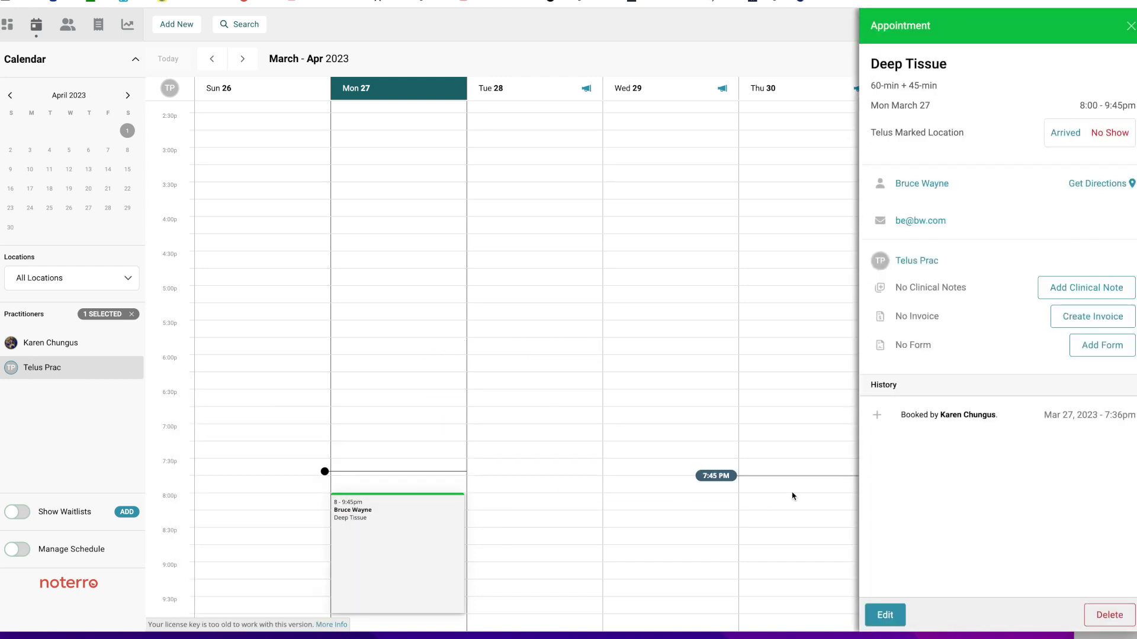
left_click(1060, 133)
- Create invoice INV-109 for the appointment and open it, showing $678.00 unpaid
left_click(1076, 319)
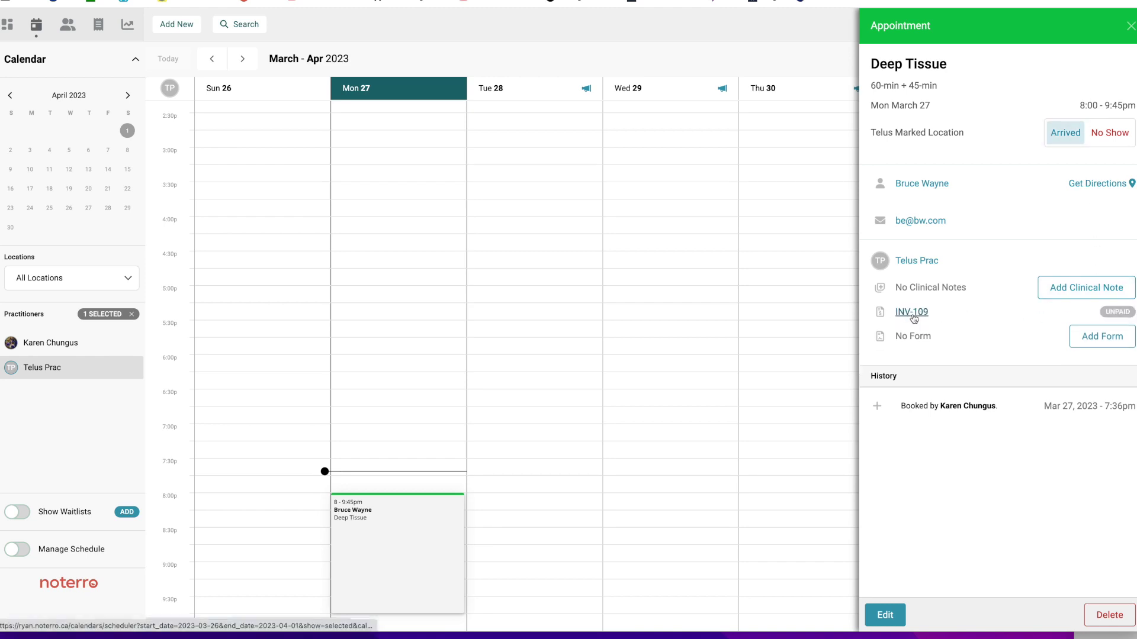
left_click(914, 317)
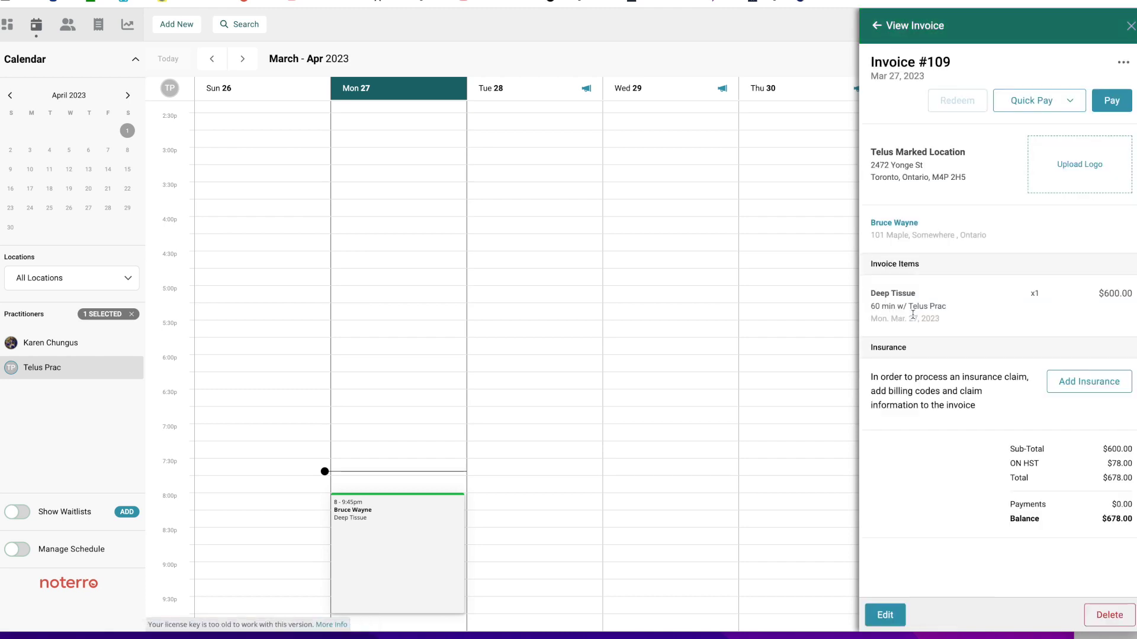
scroll(912, 314, "down", 1)
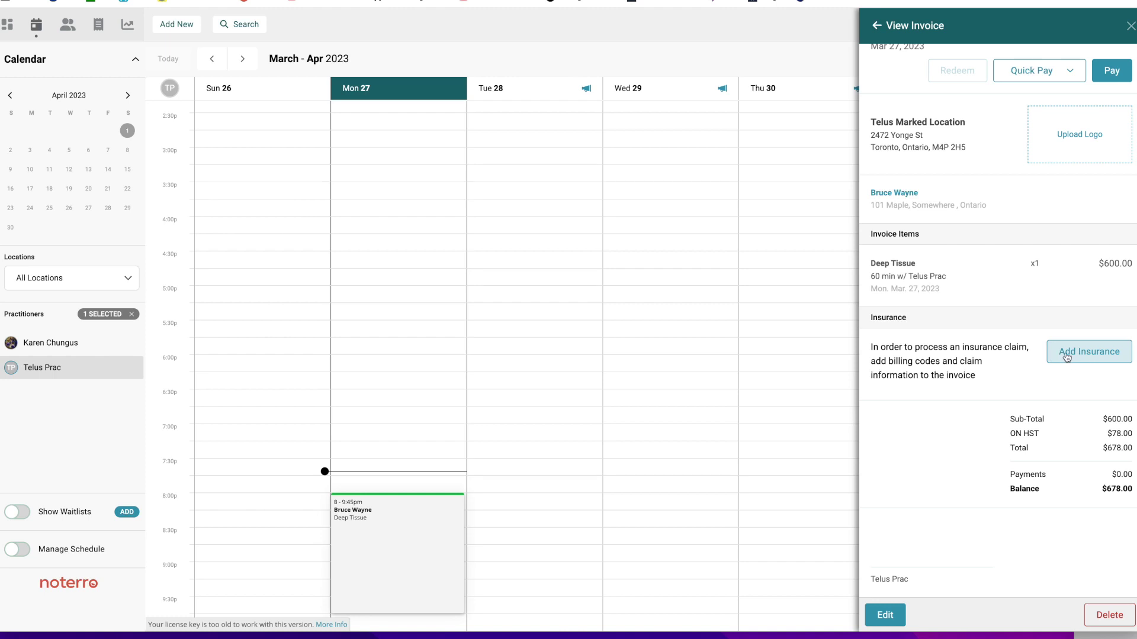
- Add the 1.xx.02 TELUS eClaims Exercise billing code to invoice INV-109
left_click(1086, 358)
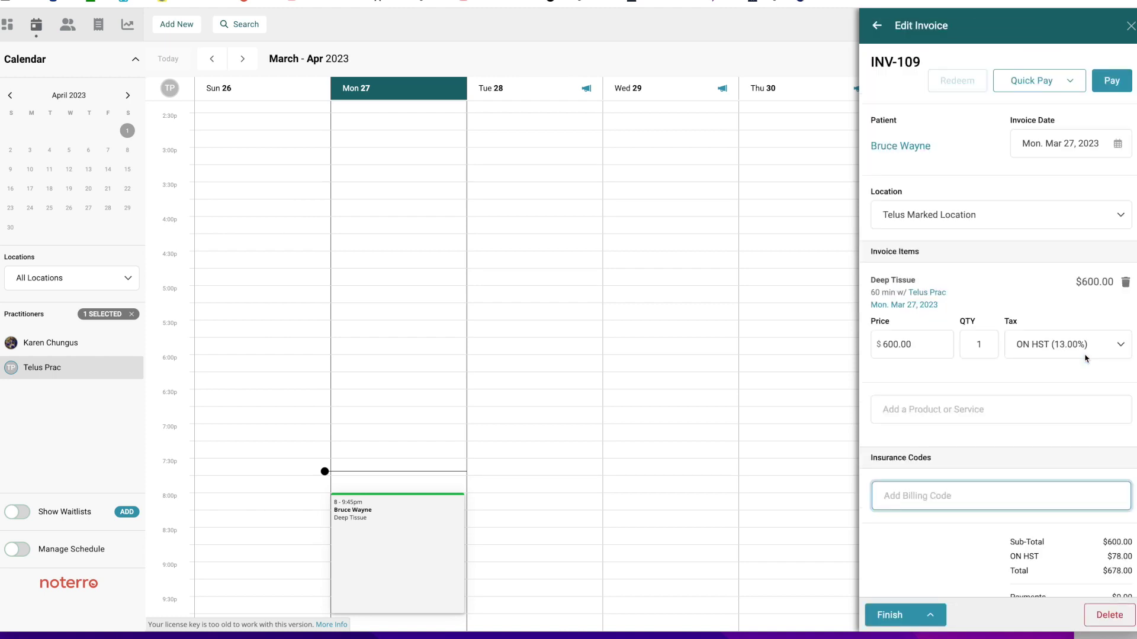
scroll(1085, 358, "down", 2)
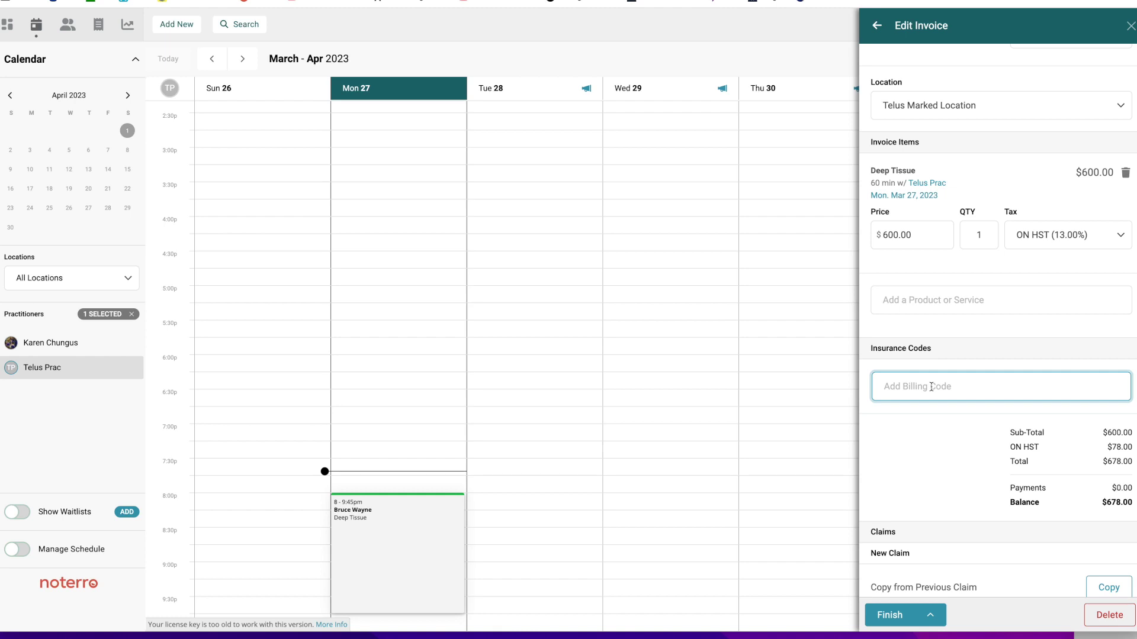
type("2")
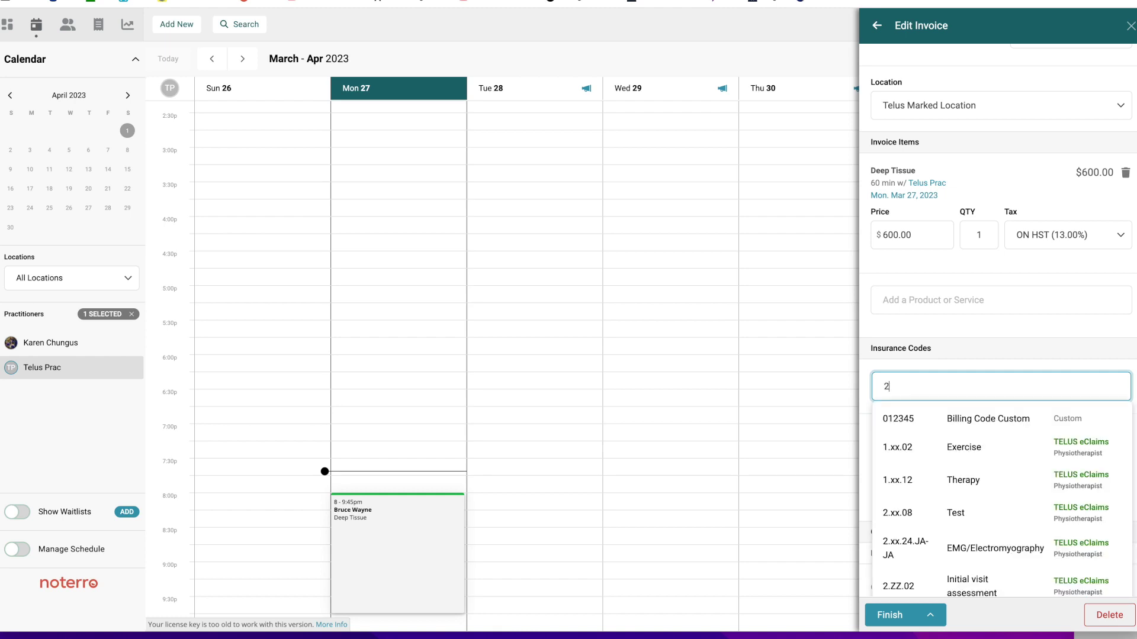
left_click(954, 449)
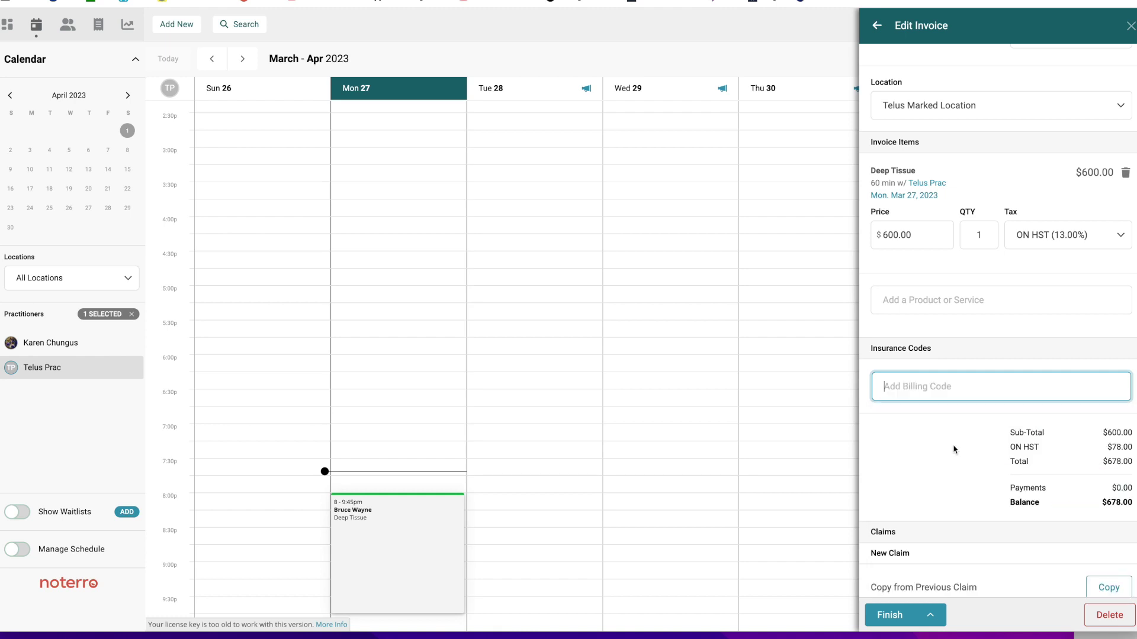
scroll(993, 384, "down", 2)
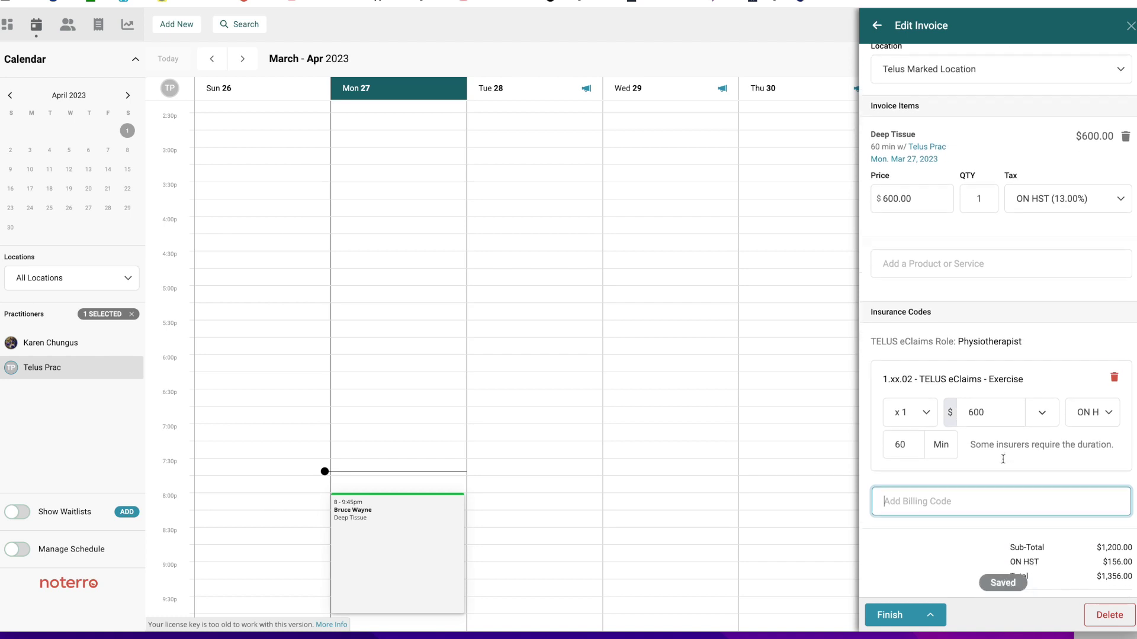
scroll(916, 143, "up", 1)
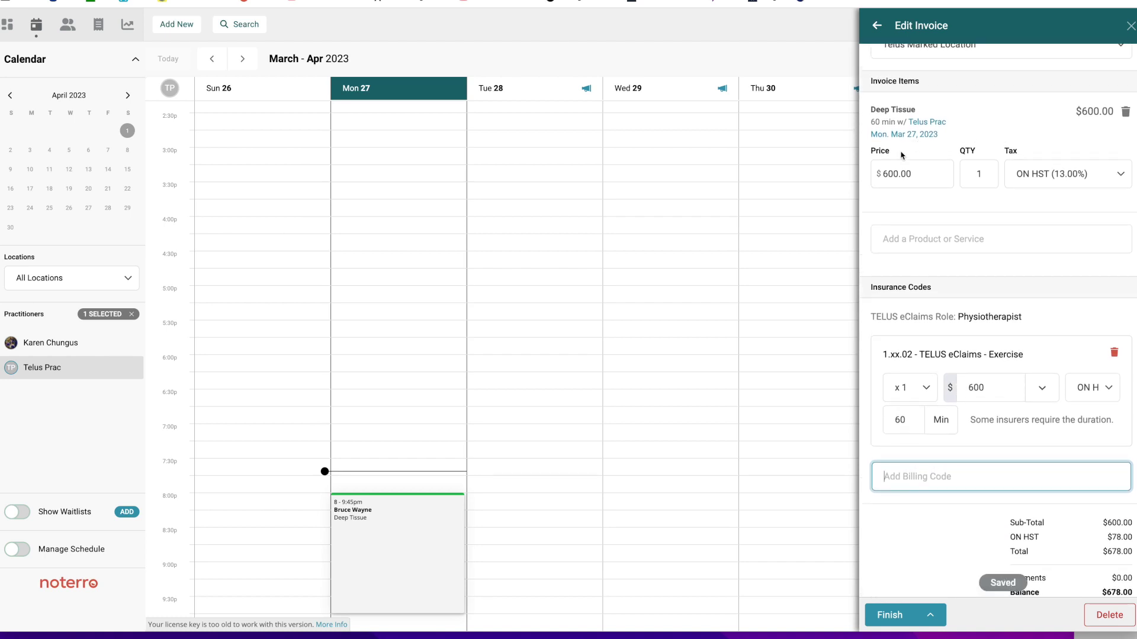
scroll(961, 212, "down", 1)
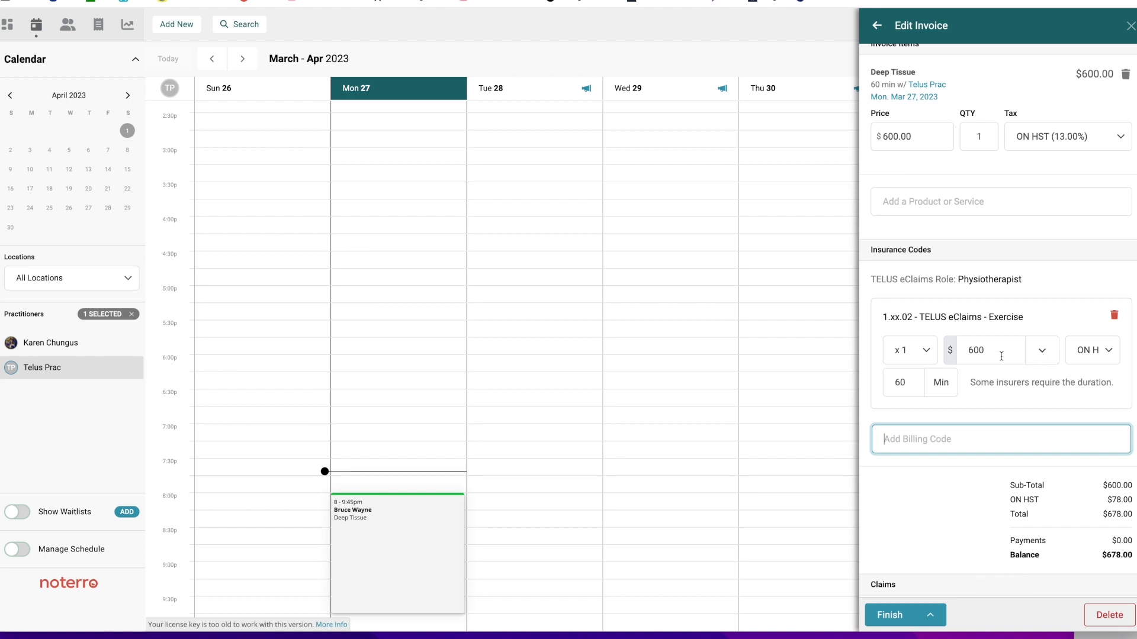
- Change the Exercise code's price from 600 to $100, bringing the balance to $113.00
left_click_drag(995, 352, 967, 351)
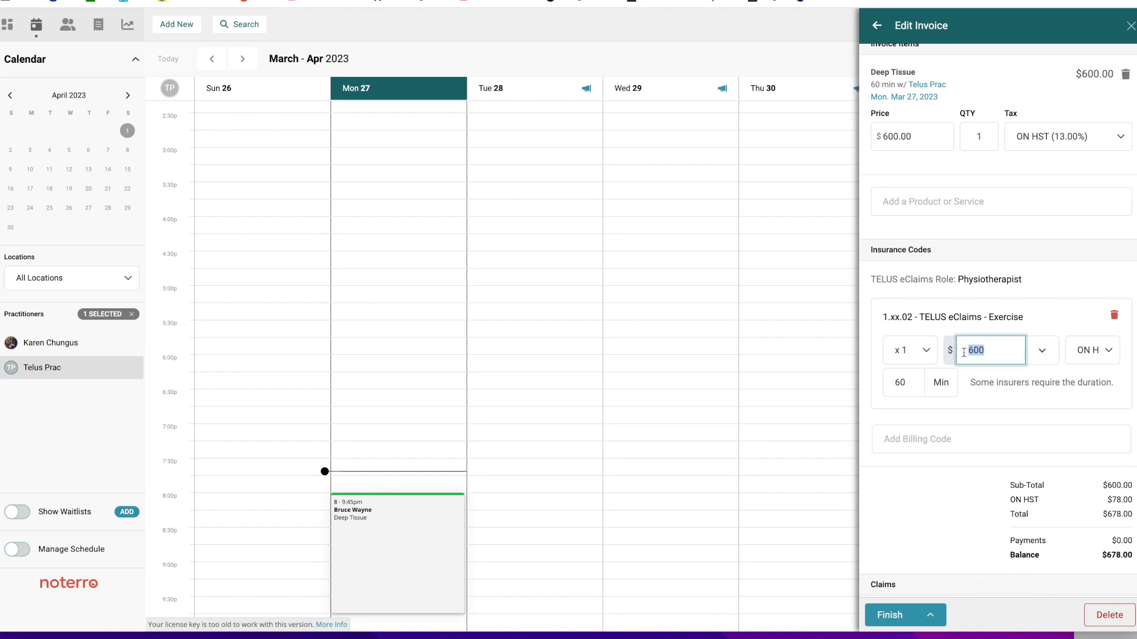
type("100")
left_click(1008, 405)
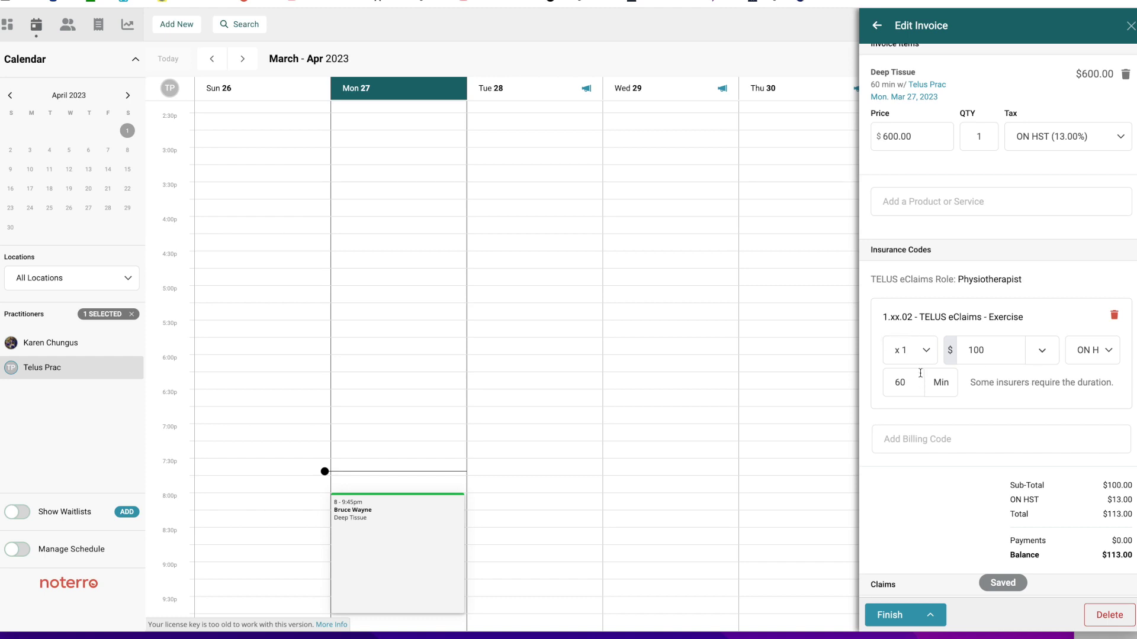
scroll(959, 400, "down", 2)
scroll(959, 400, "down", 5)
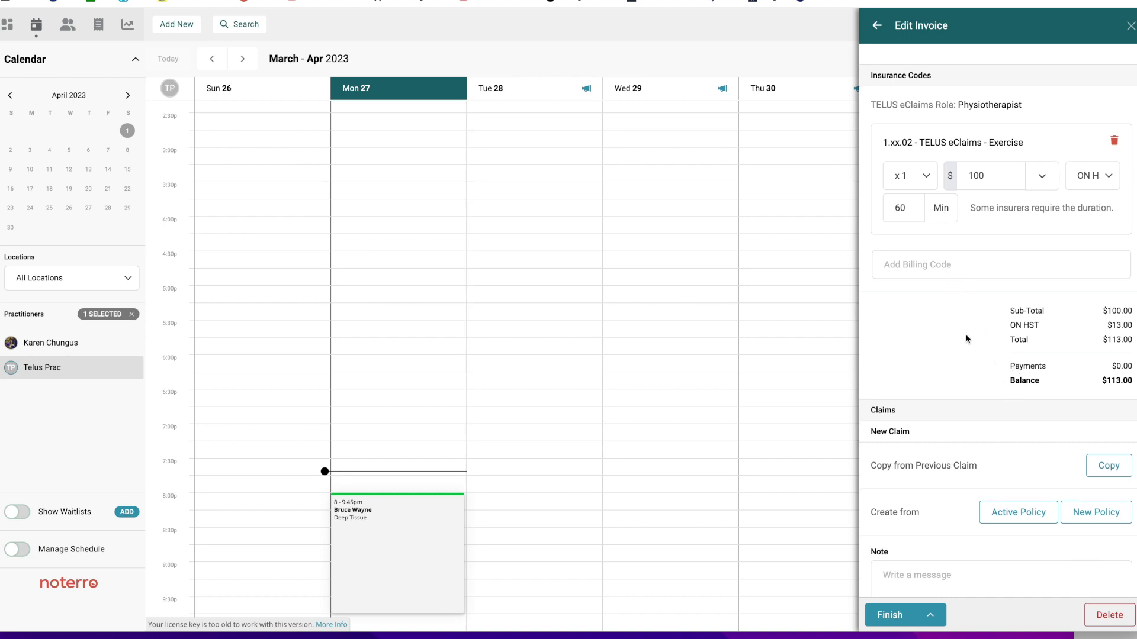
scroll(967, 339, "down", 2)
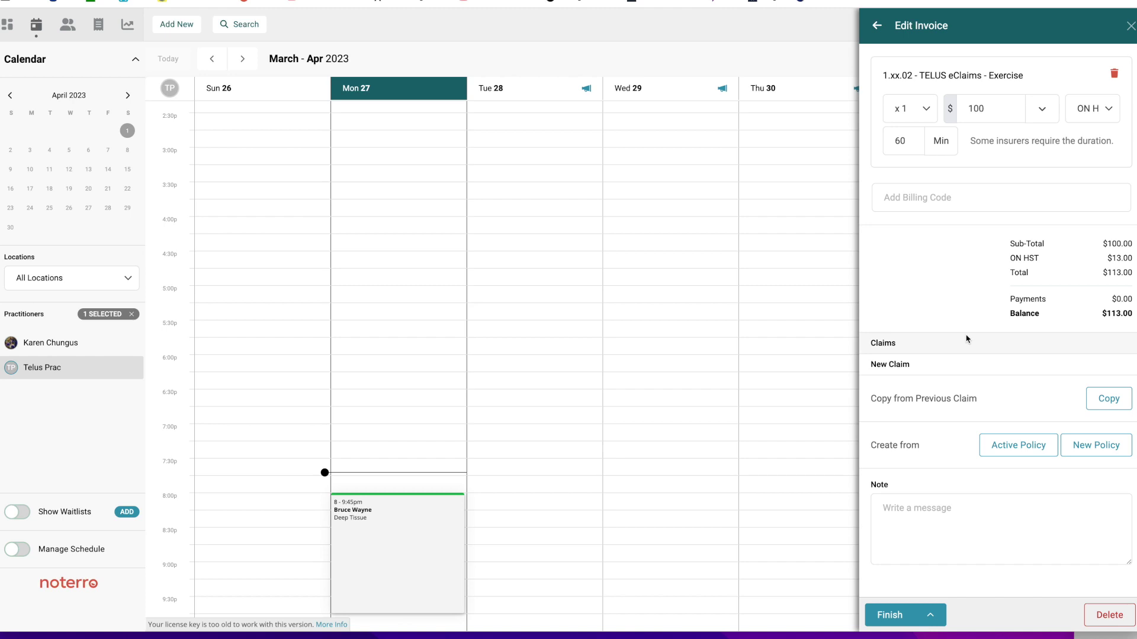
scroll(967, 339, "up", 2)
scroll(967, 339, "down", 2)
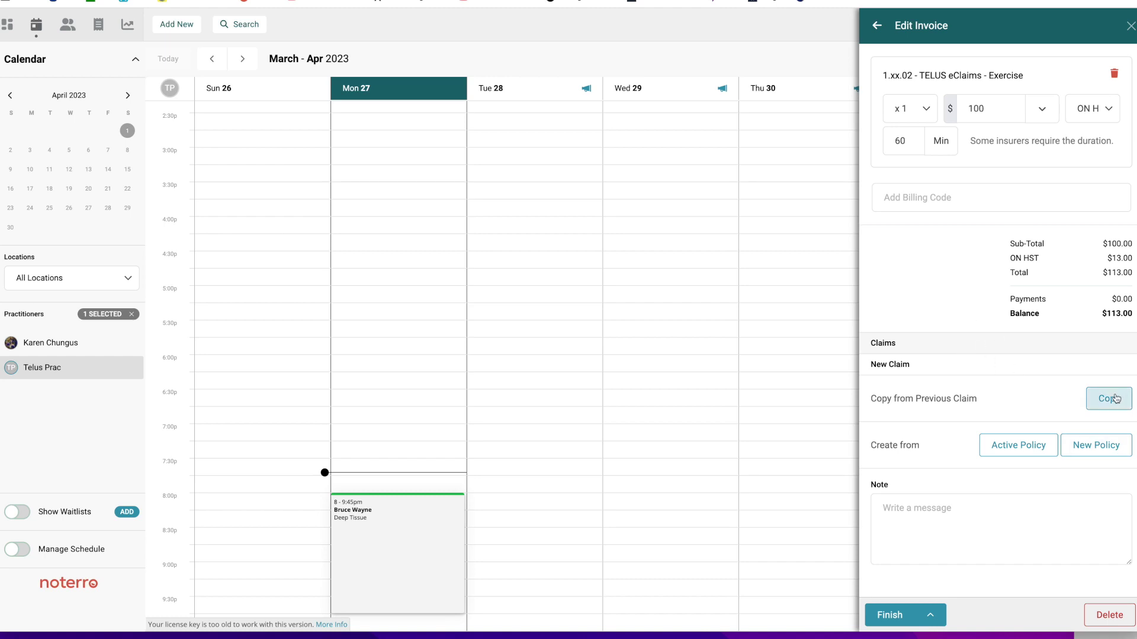
scroll(982, 301, "up", 2)
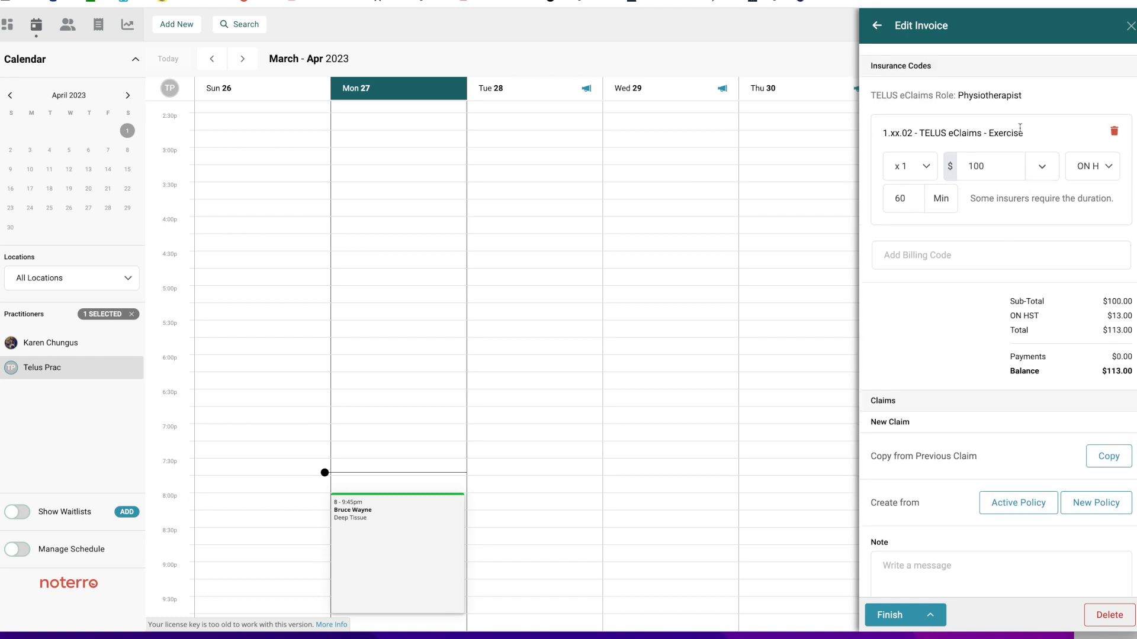
left_click(1106, 455)
scroll(1026, 472, "down", 2)
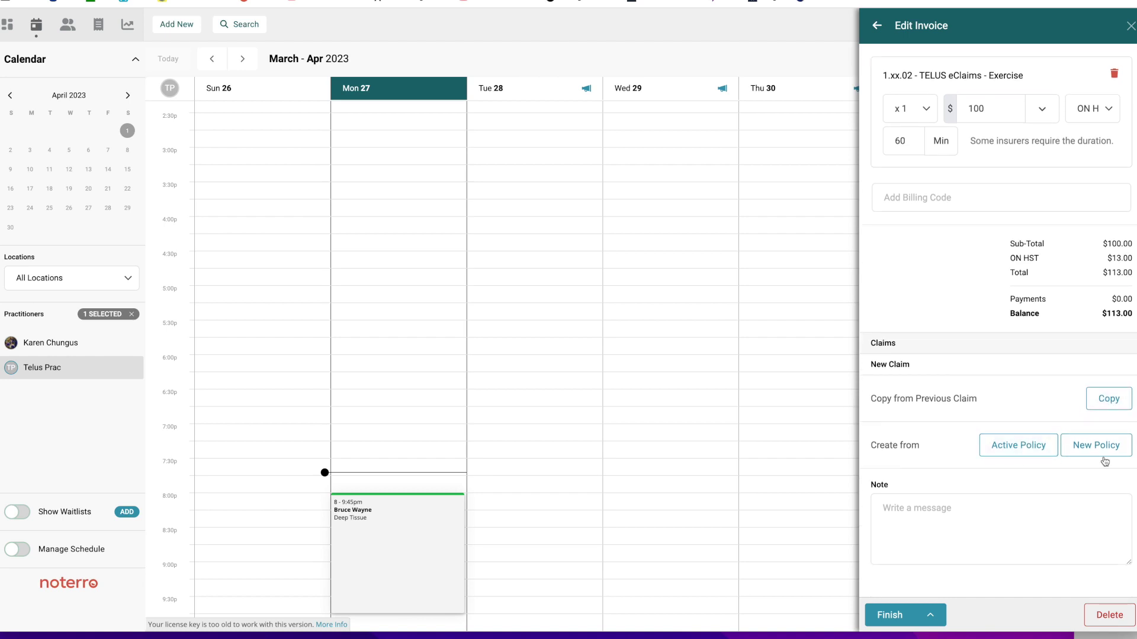
left_click(1027, 453)
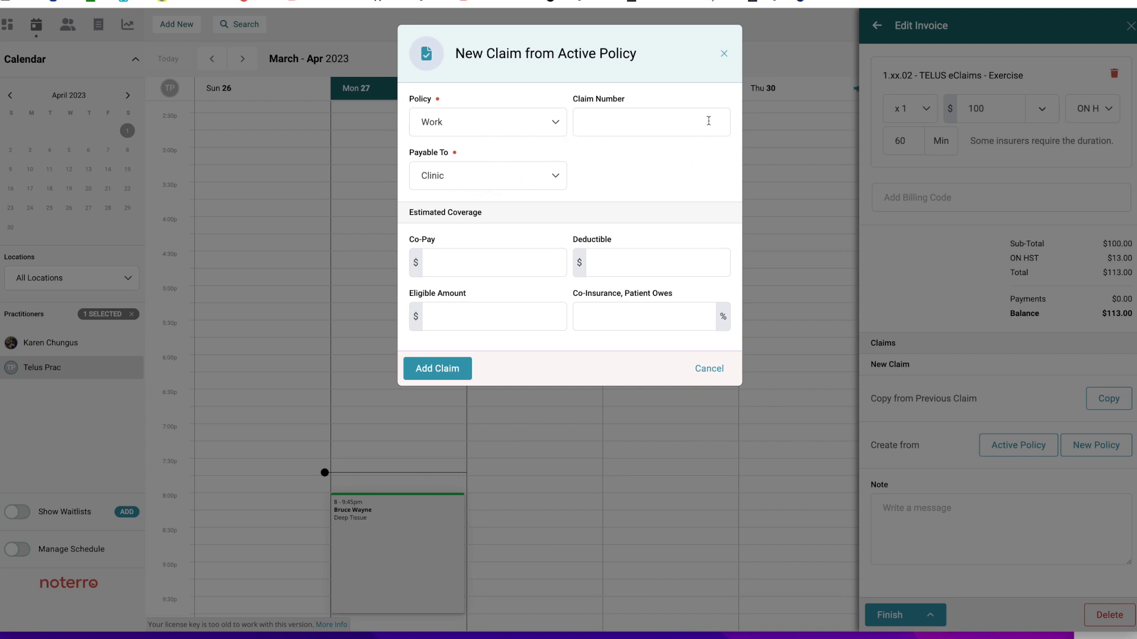
left_click(724, 56)
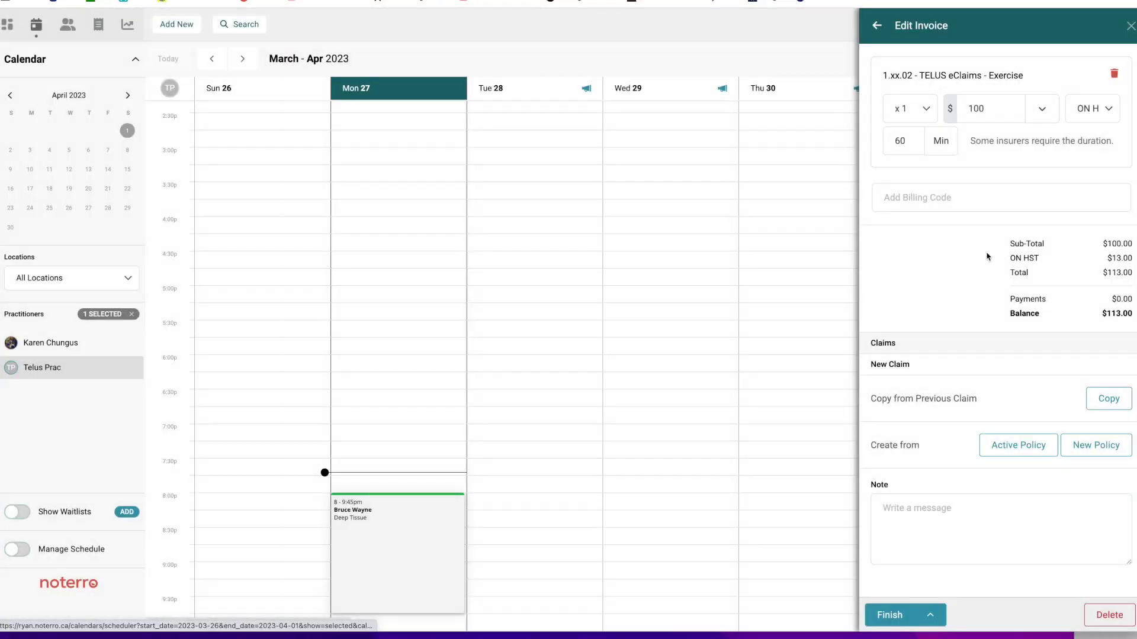
- Create a new Canada Life policy named 'Work' with its group plan and member certificate numbers
left_click(1086, 452)
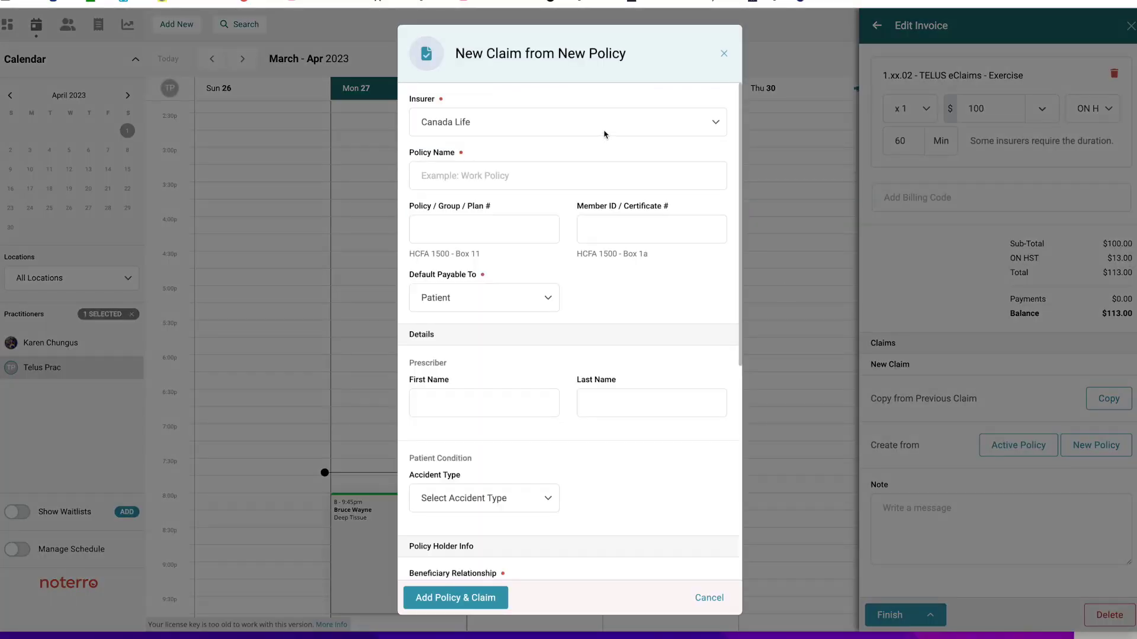
left_click(604, 134)
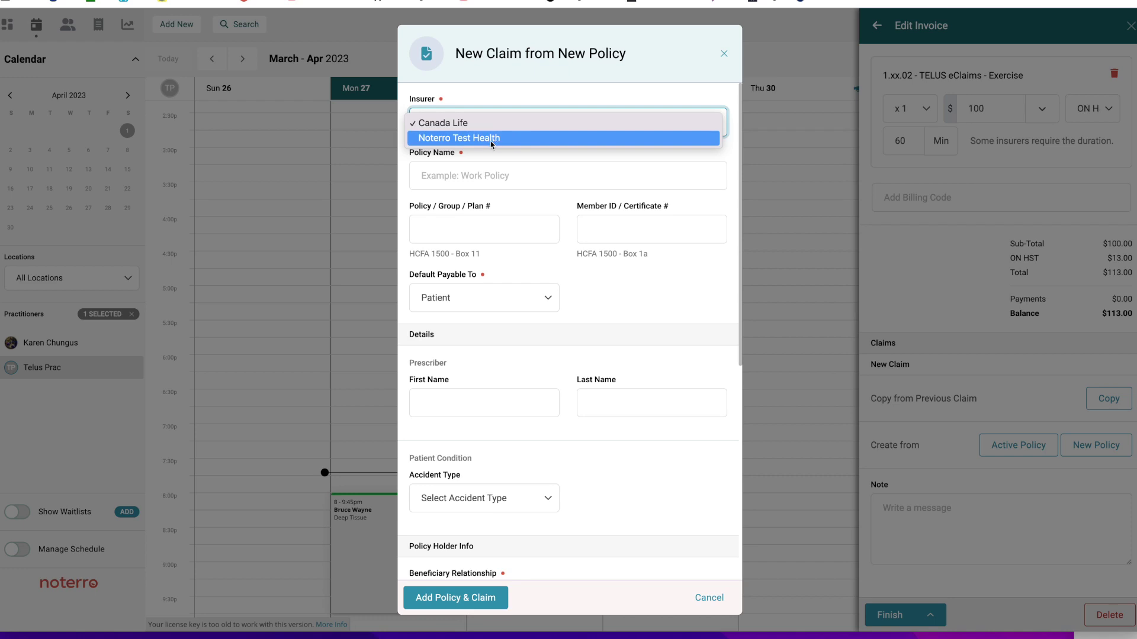
left_click(458, 129)
left_click(464, 183)
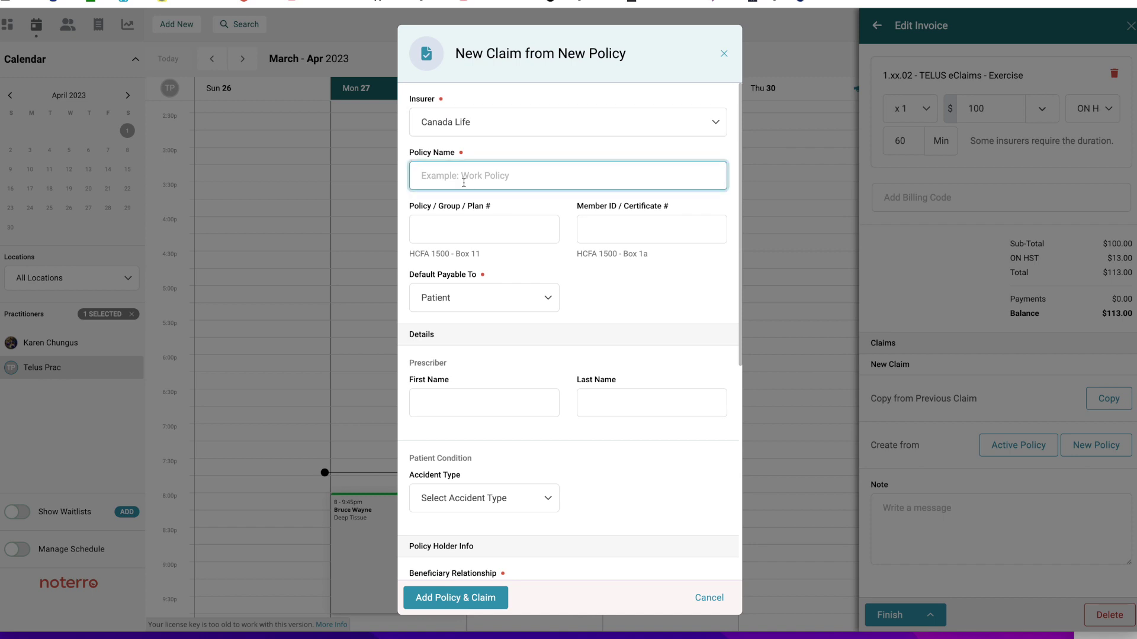
type("Work")
left_click(444, 227)
left_click(597, 227)
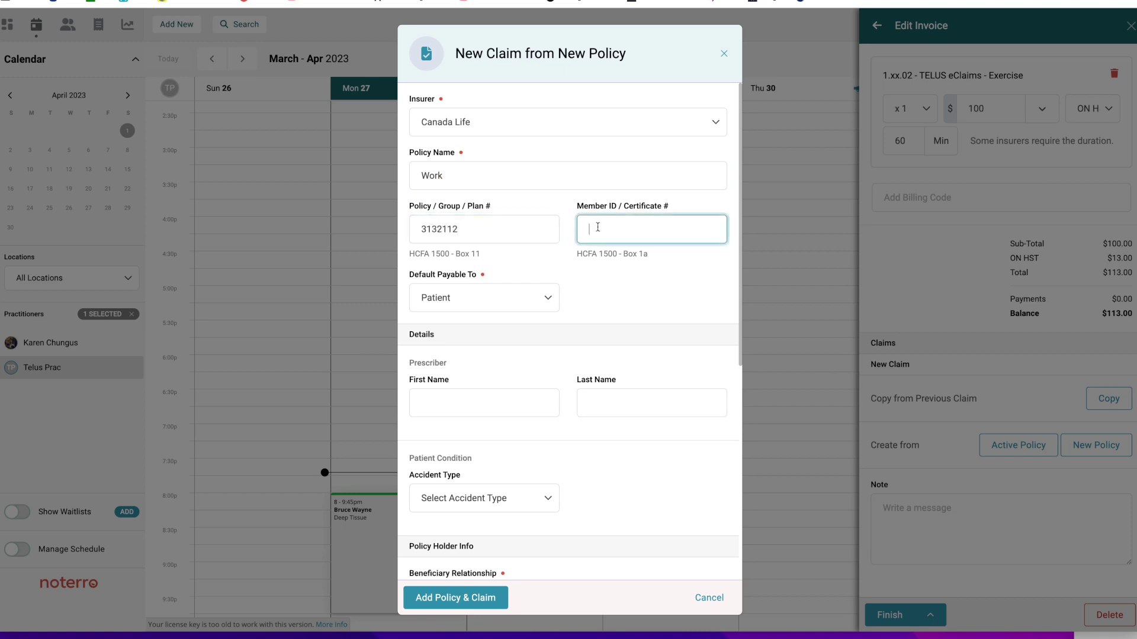
- Make the policy payable to the Clinic and save it with its primary claim
left_click(505, 299)
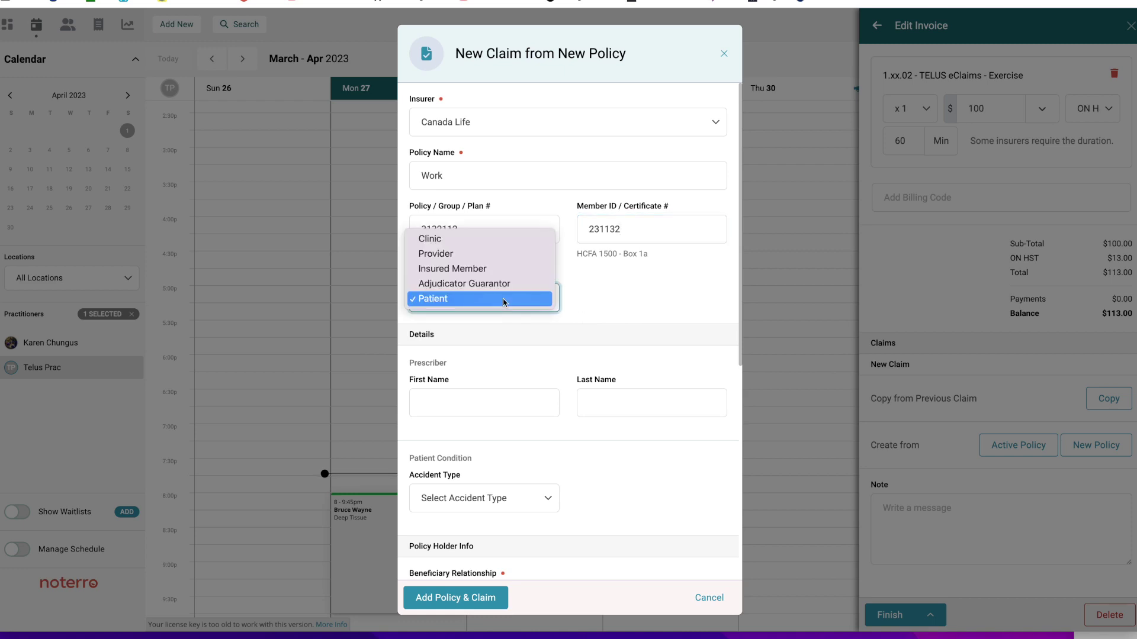
left_click(430, 240)
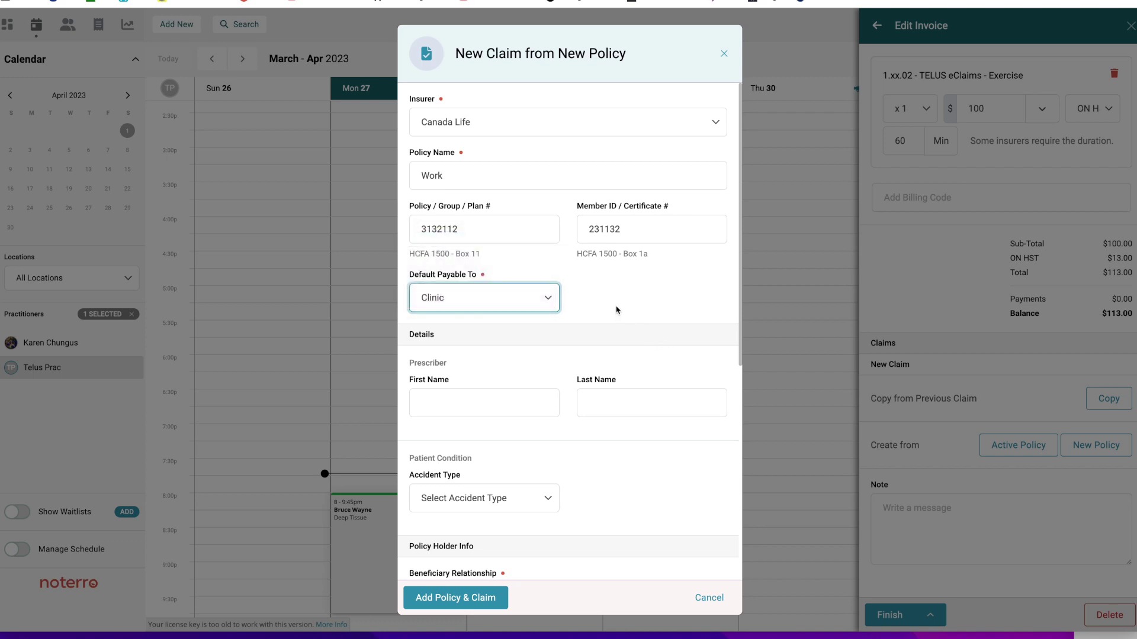
left_click(465, 599)
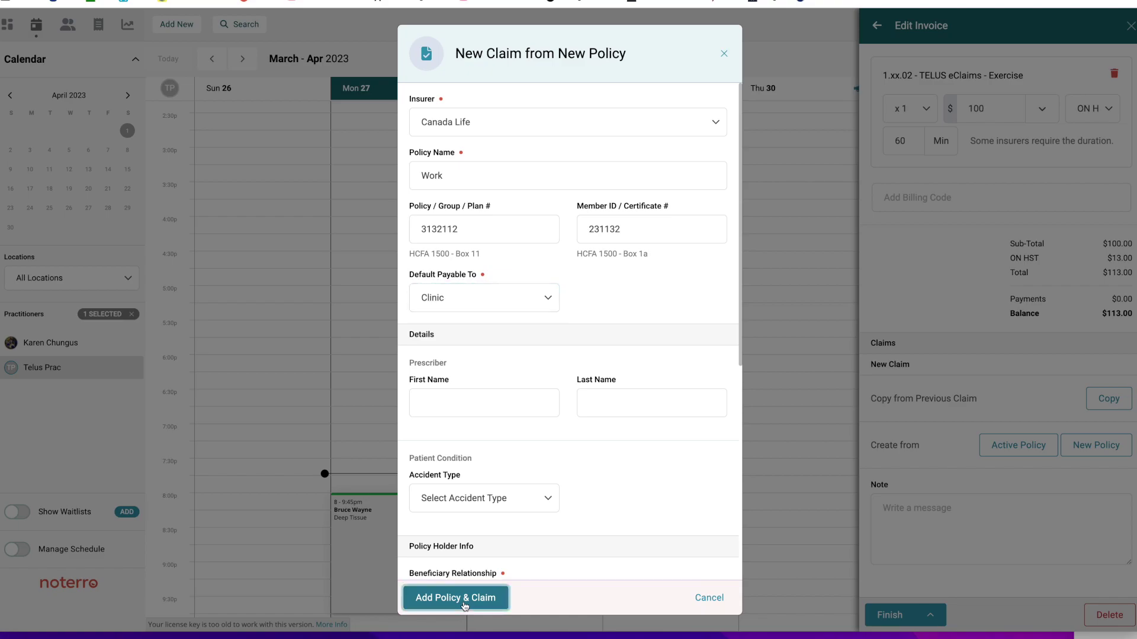
scroll(979, 435, "down", 2)
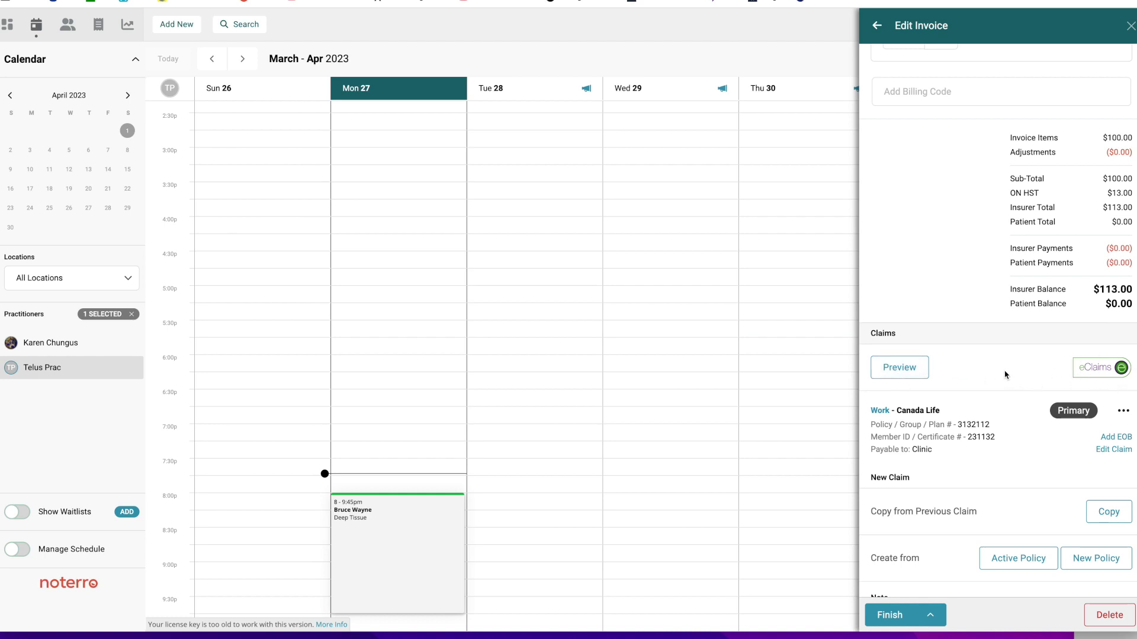
left_click(901, 369)
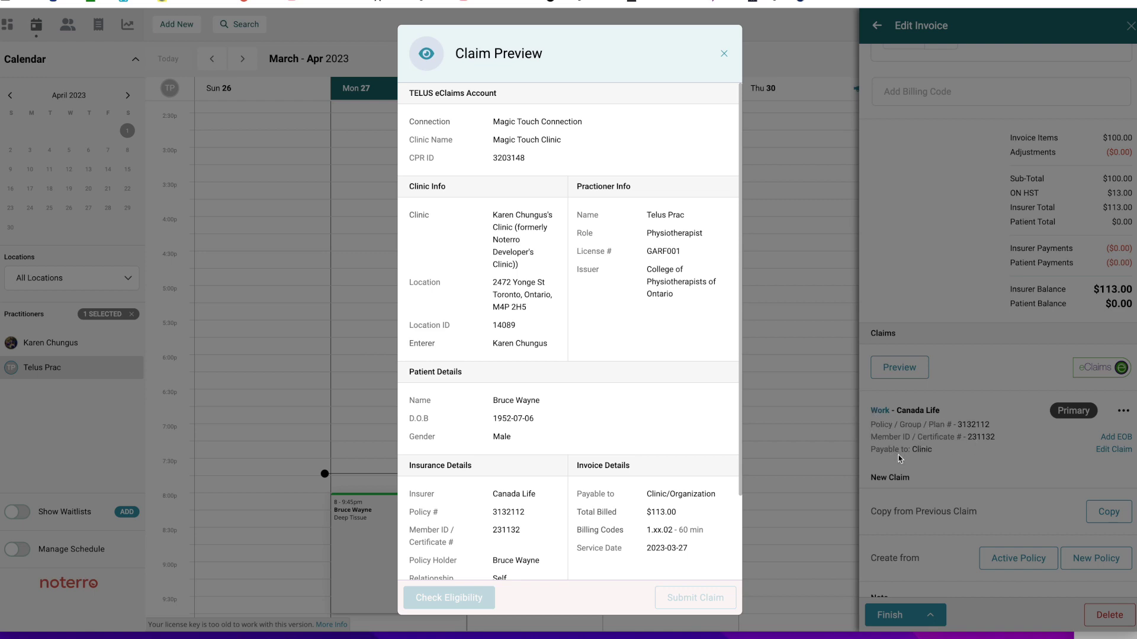
left_click(724, 54)
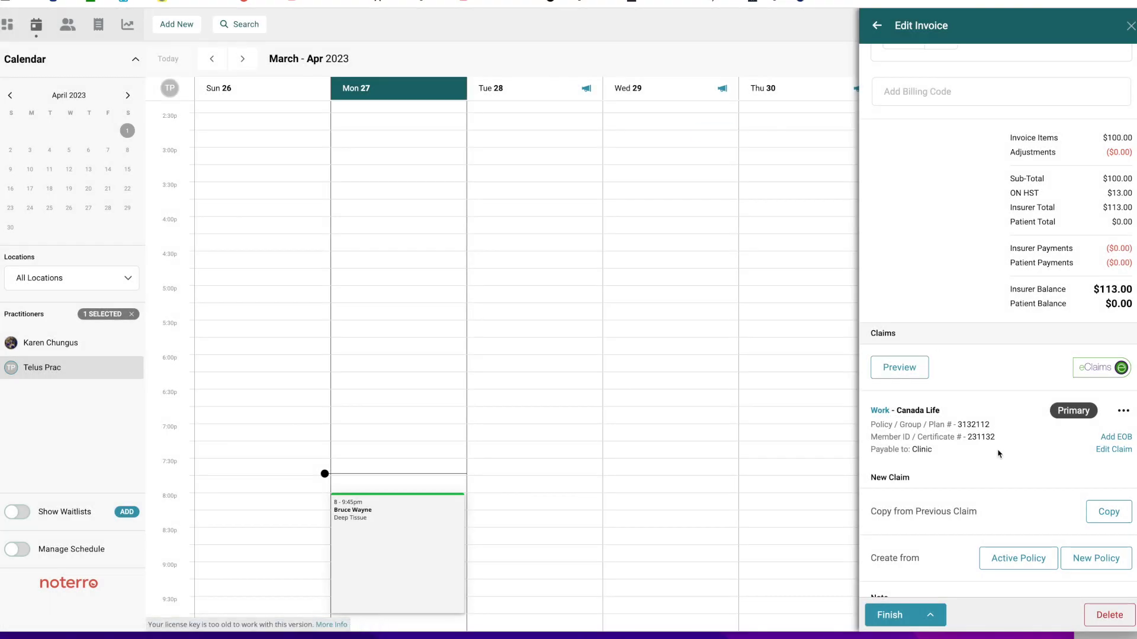
scroll(998, 454, "down", 1)
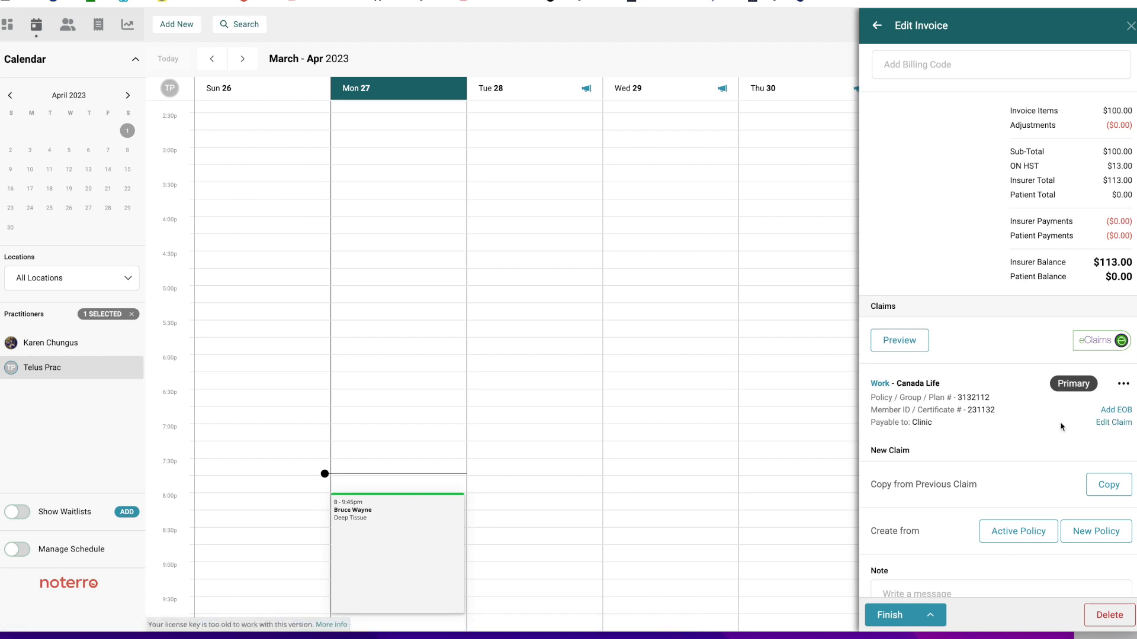
left_click(1123, 385)
- Preview the Canada Life claim, accept the TELUS terms, and submit it for a $101.70 approval
left_click(910, 347)
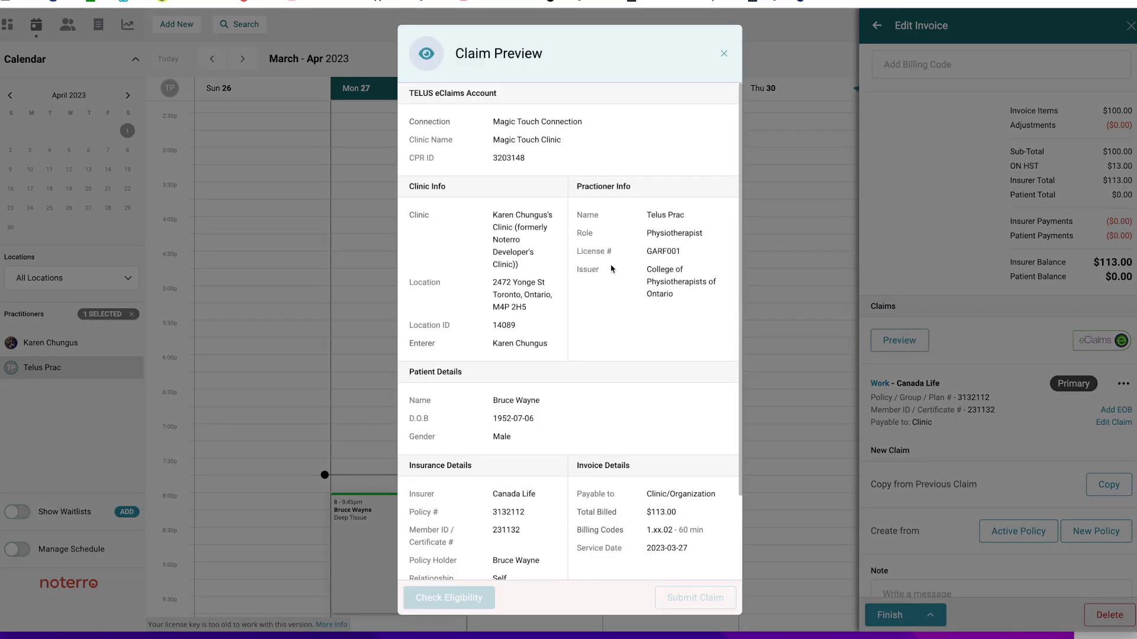
scroll(607, 313, "down", 2)
scroll(607, 312, "down", 1)
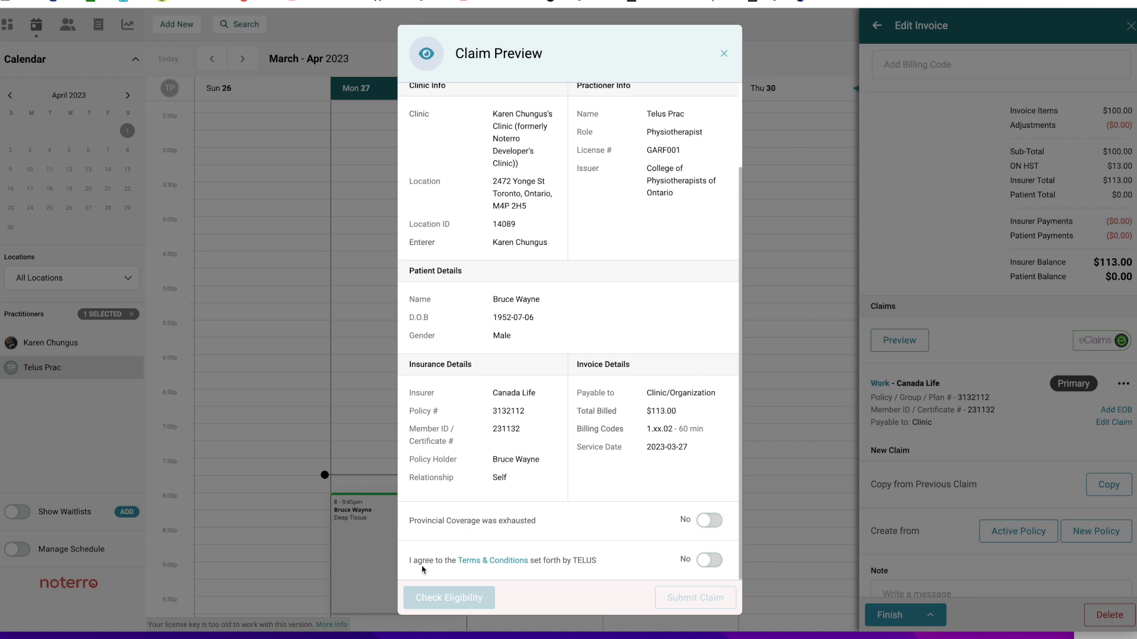
left_click(706, 561)
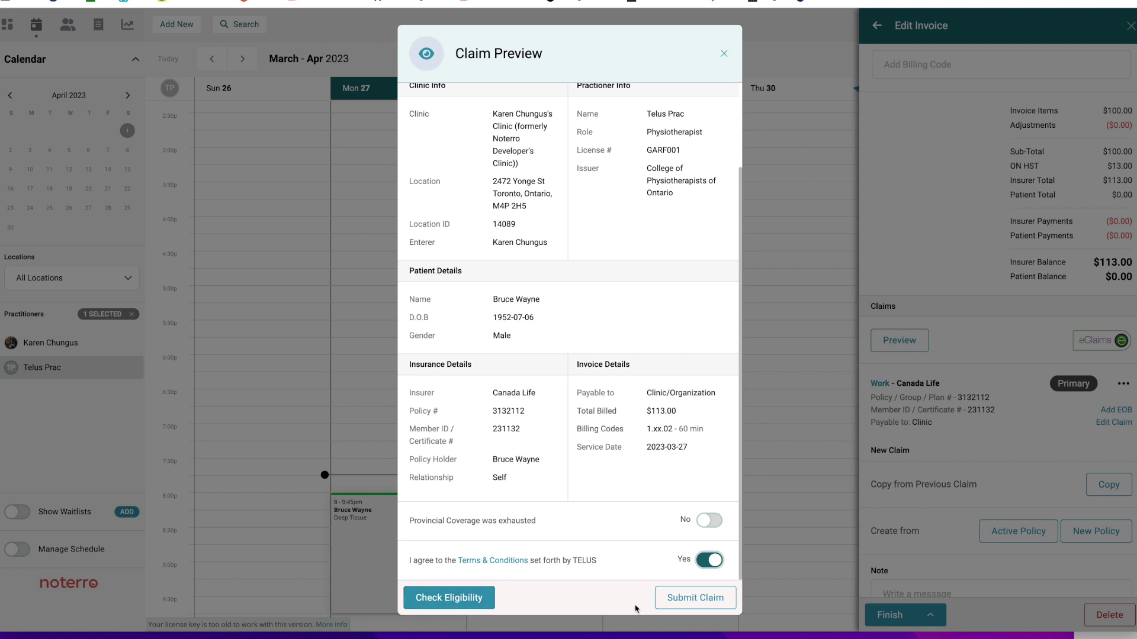
left_click(685, 600)
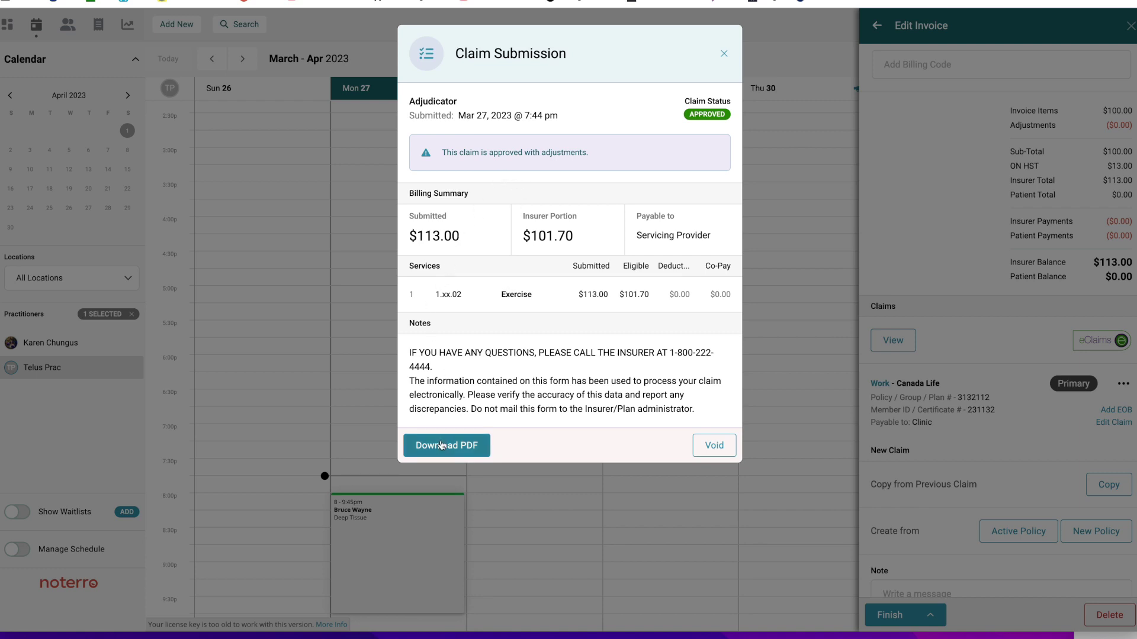
left_click(725, 54)
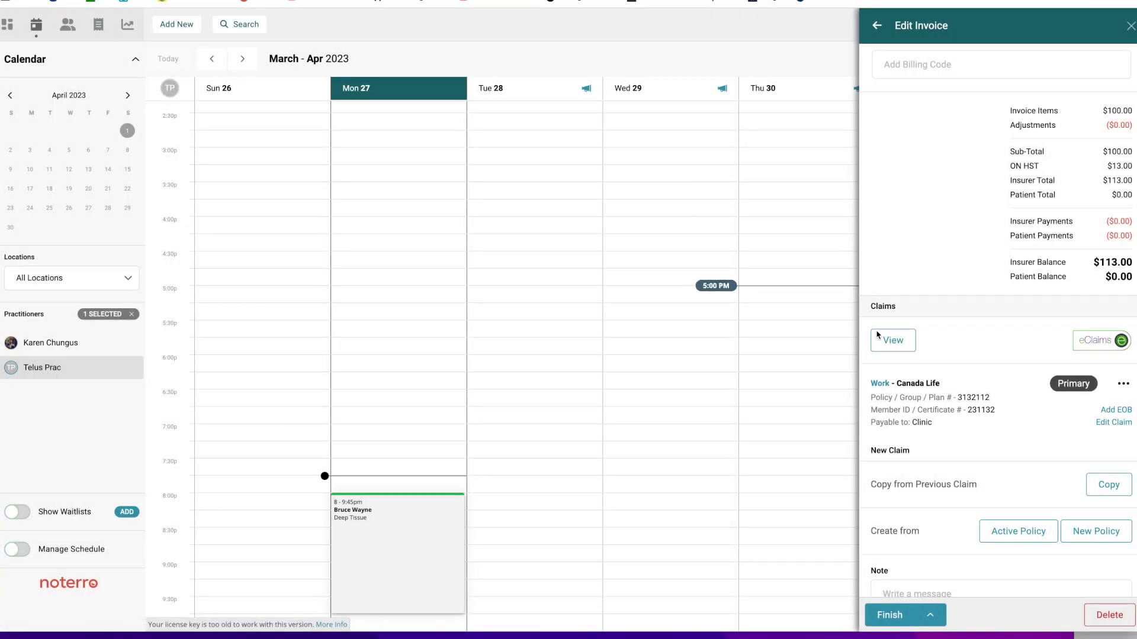
- Add the claim's EOB, leave the $11.30 difference unadjusted, and save it to the invoice
left_click(1113, 413)
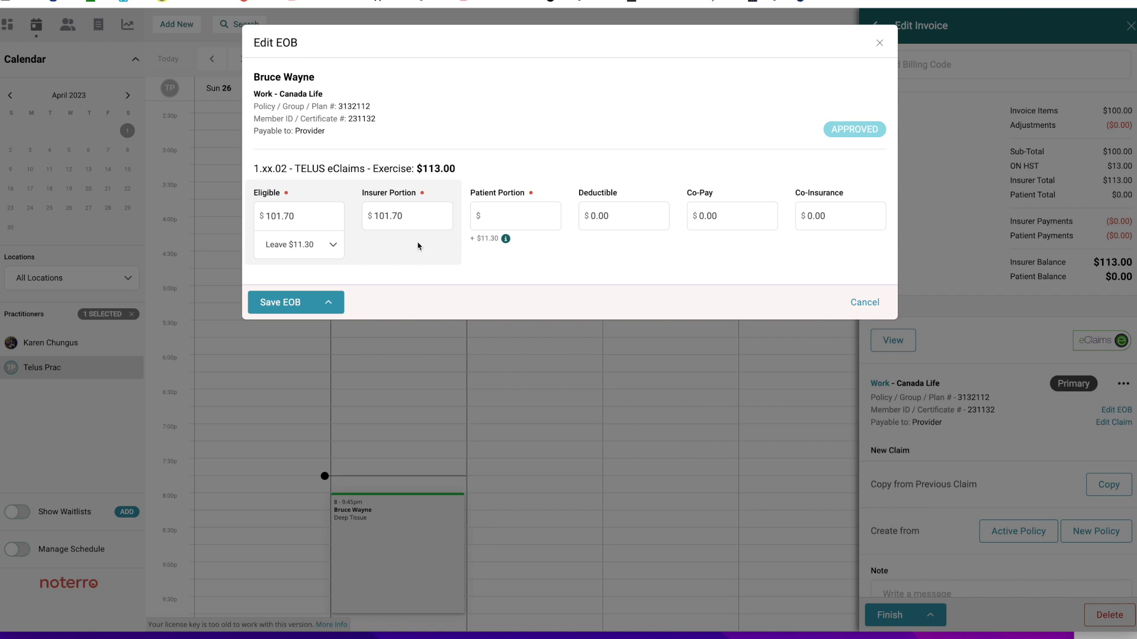
left_click(326, 252)
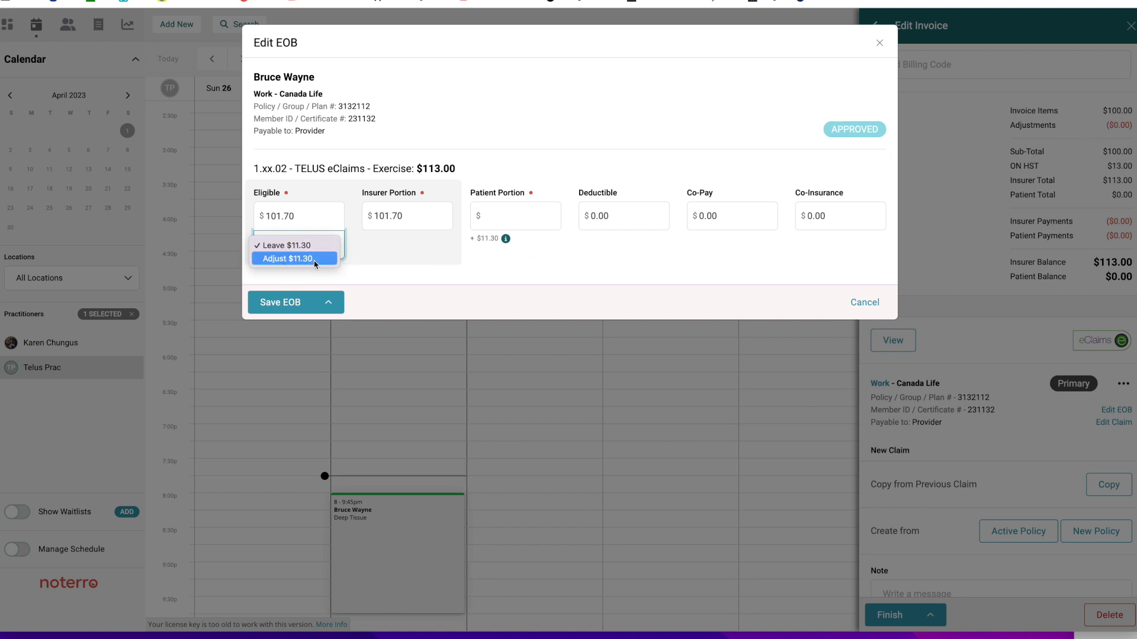
left_click(561, 265)
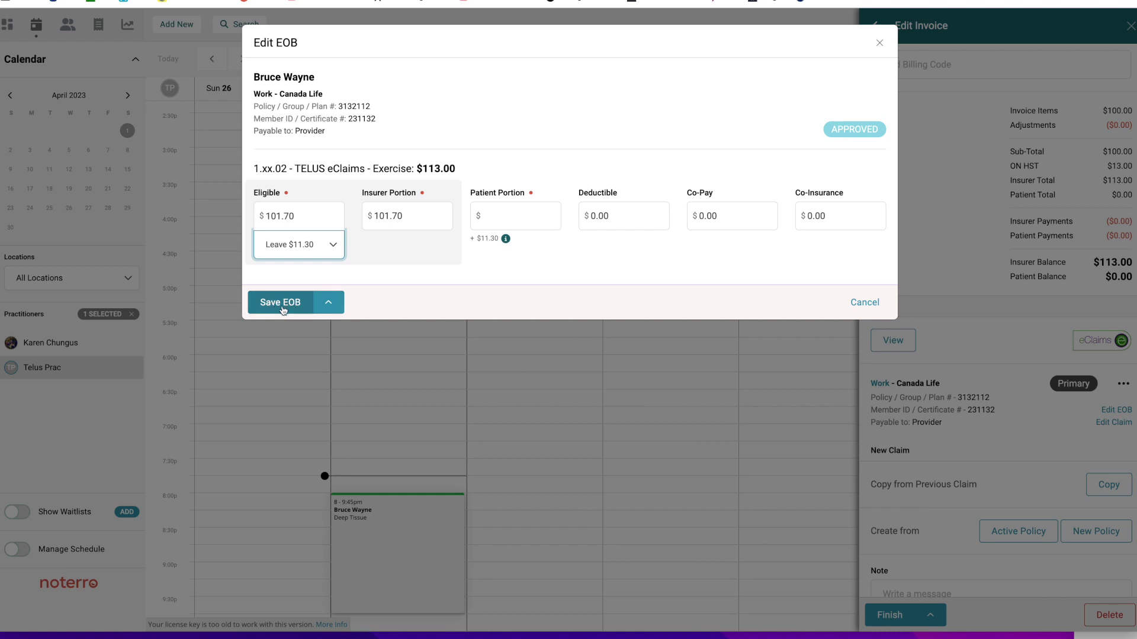
left_click(329, 303)
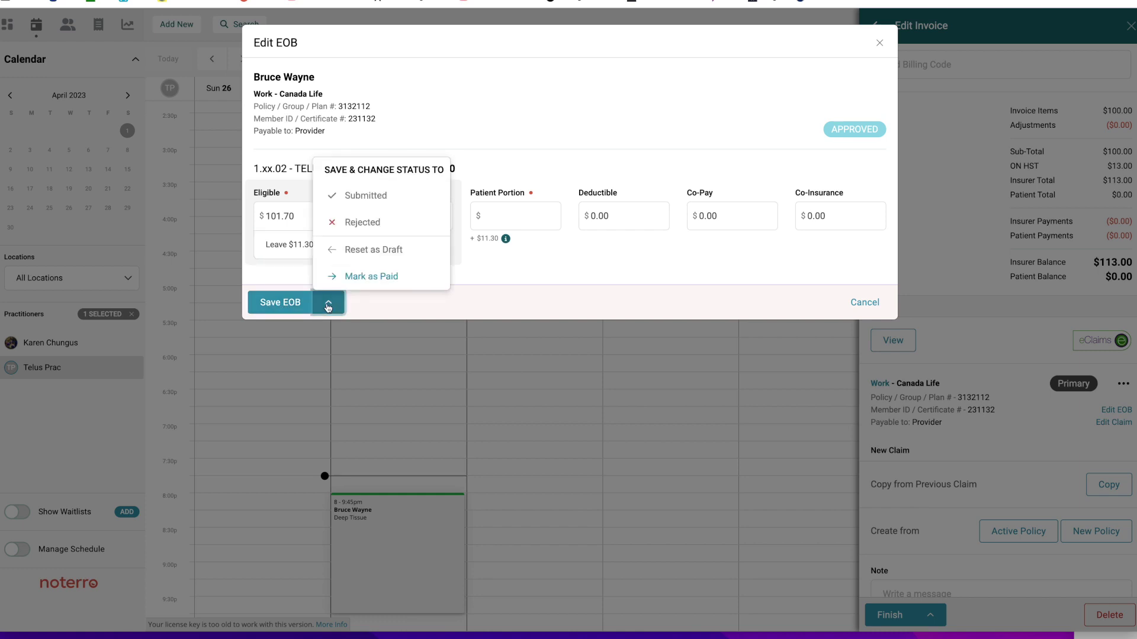
left_click(282, 303)
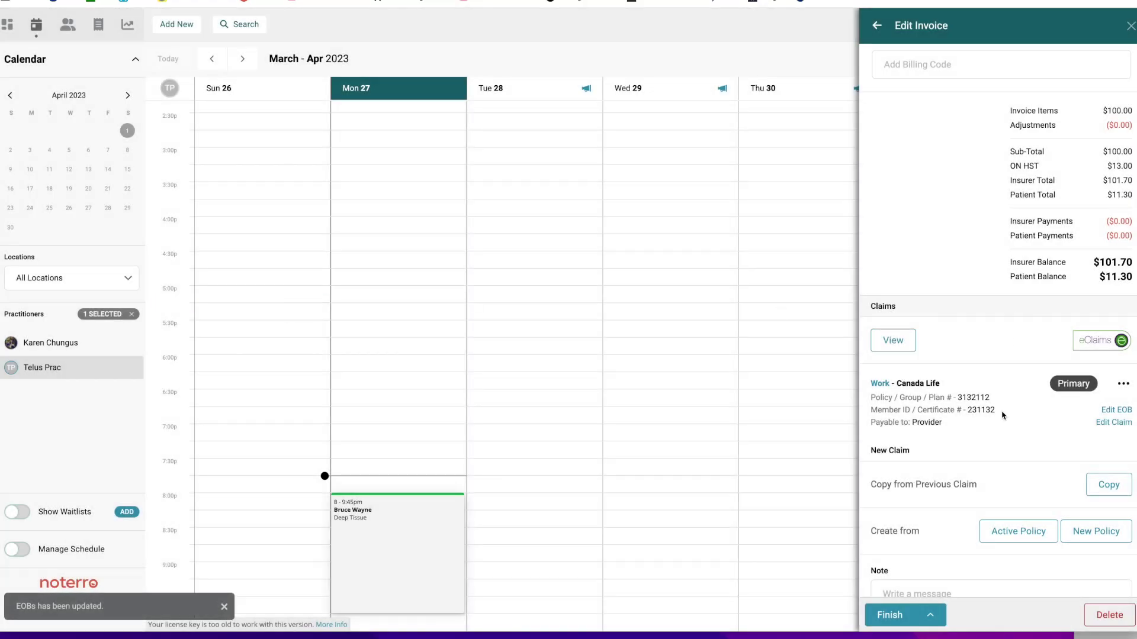
scroll(1003, 416, "down", 1)
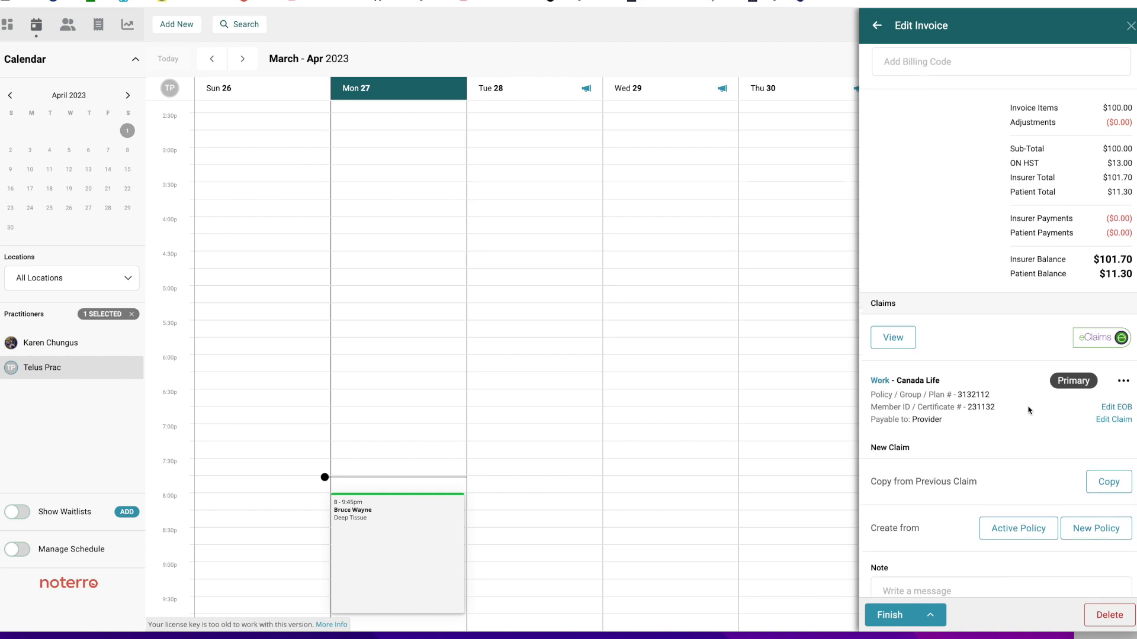
scroll(1028, 410, "up", 1)
scroll(1028, 410, "up", 1)
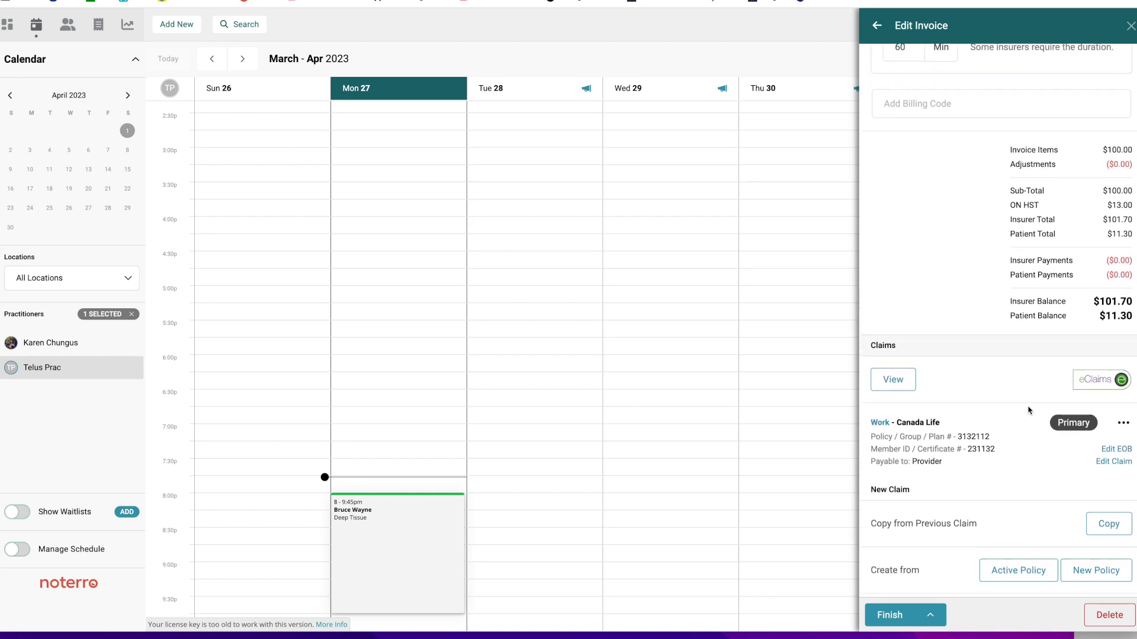
scroll(1028, 410, "up", 1)
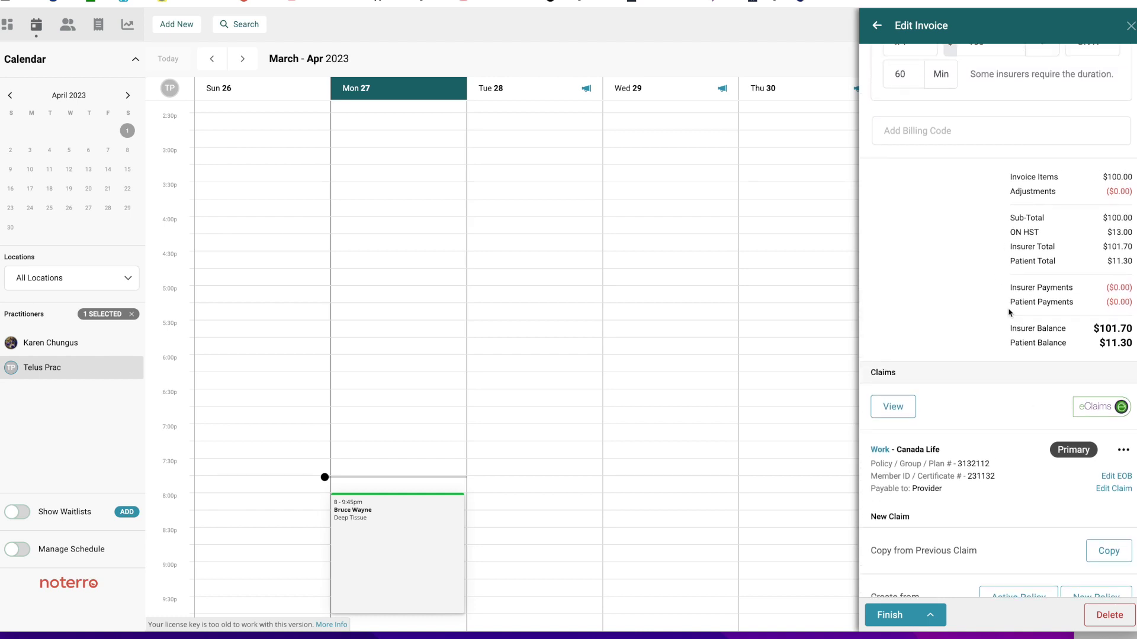
scroll(949, 305, "up", 8)
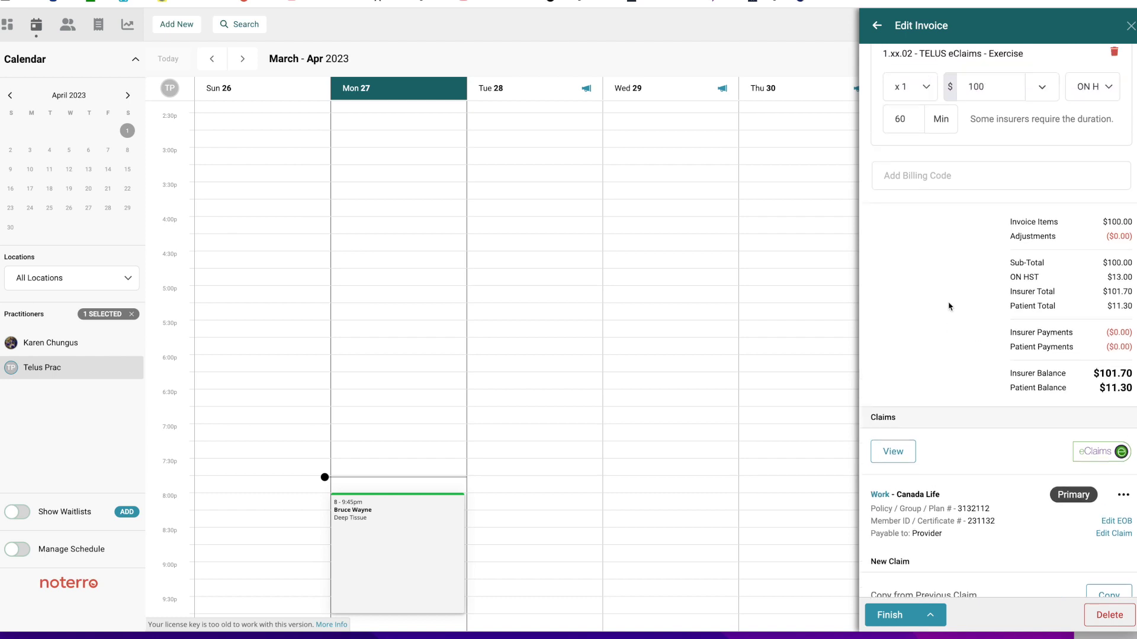
scroll(978, 316, "down", 7)
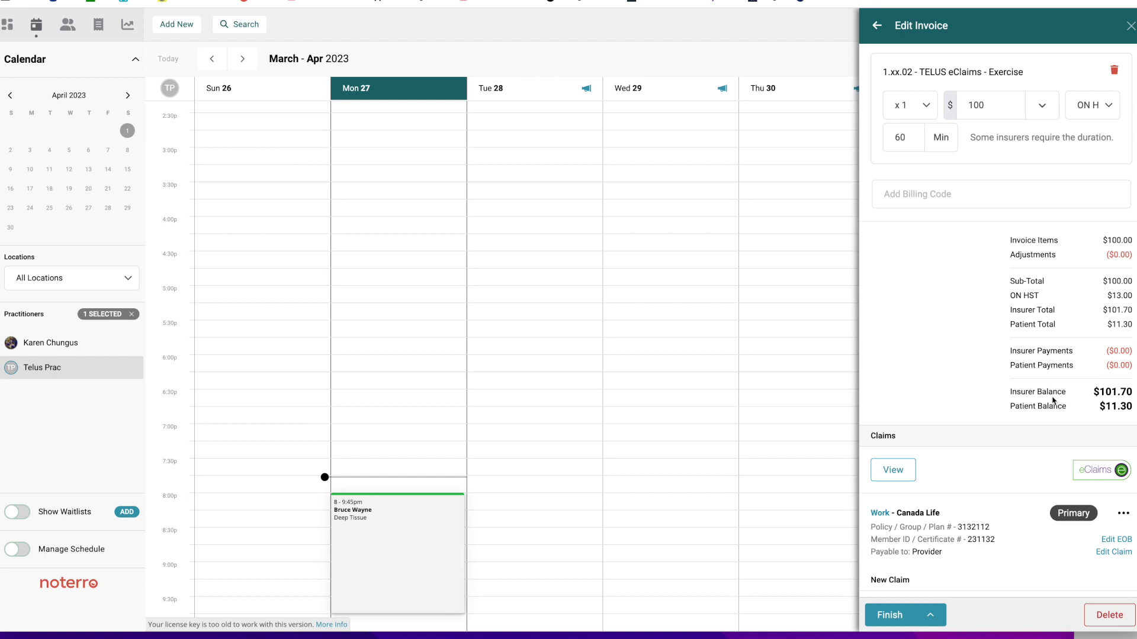
scroll(1053, 401, "up", 6)
scroll(1053, 400, "up", 9)
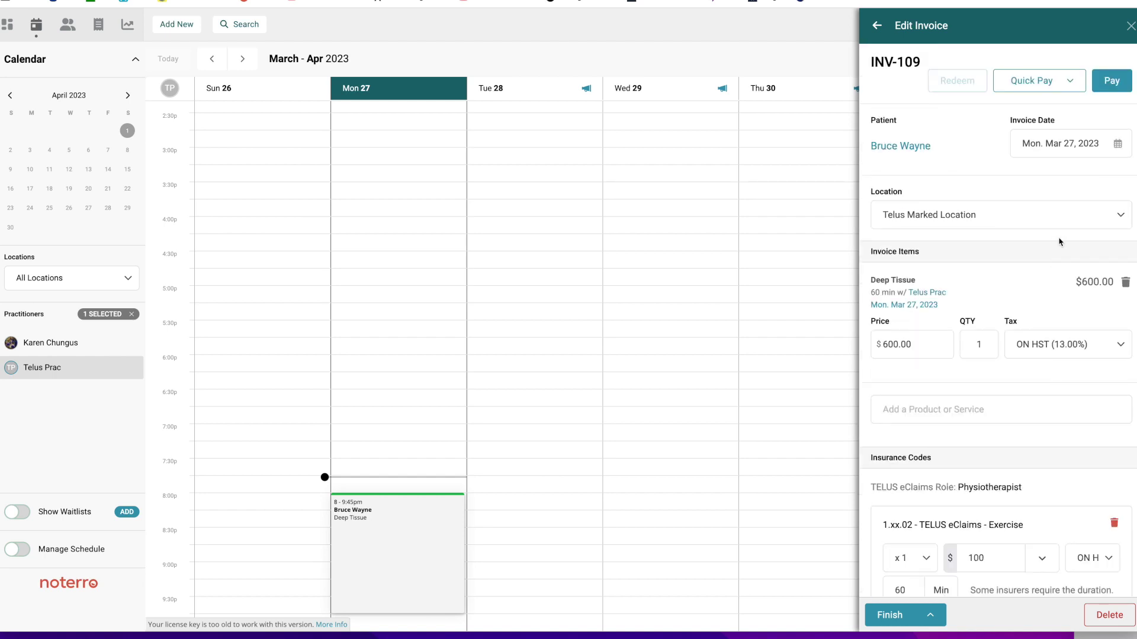
- Pay 11.30 in cash on INV-109, replacing the 113.00 default amount
left_click(1108, 93)
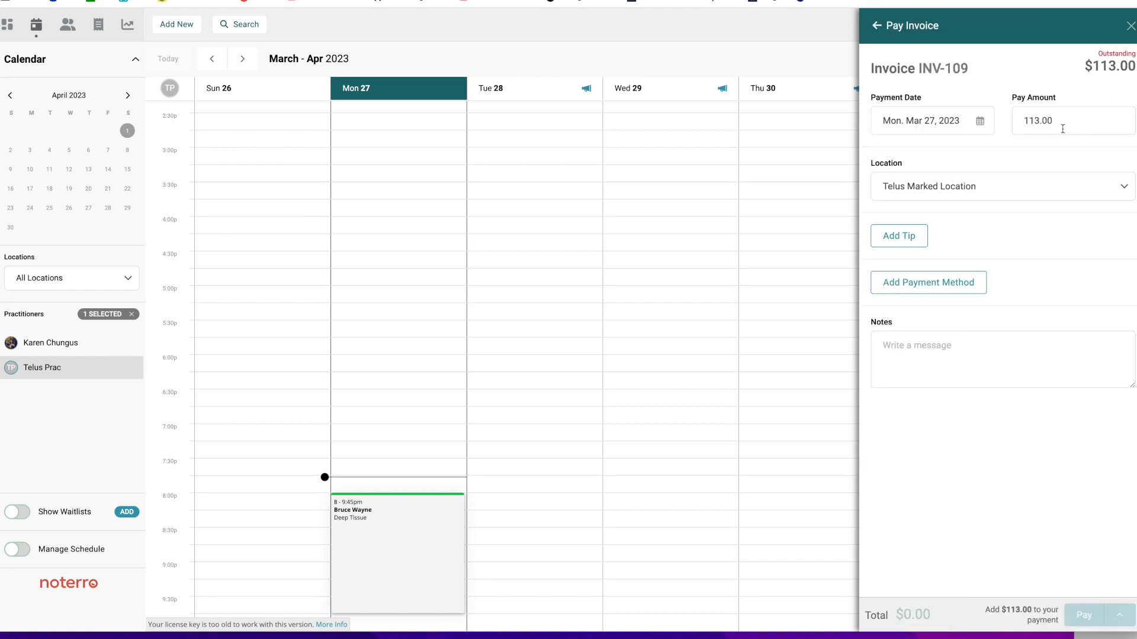
left_click(1057, 123)
left_click_drag(1048, 121, 1017, 121)
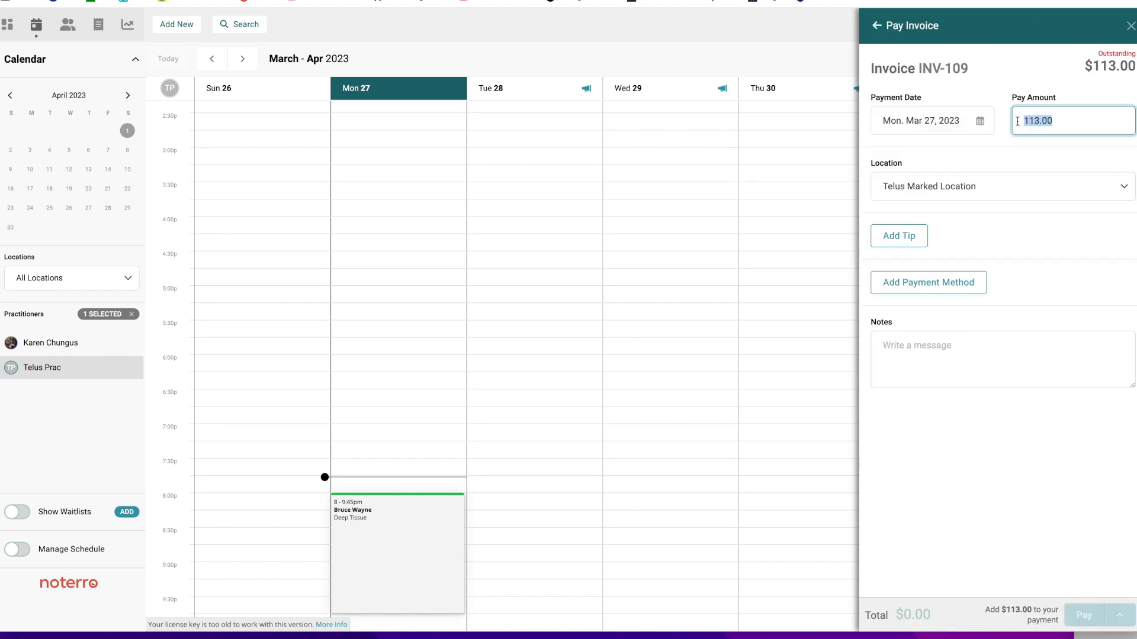
type("11")
left_click(929, 284)
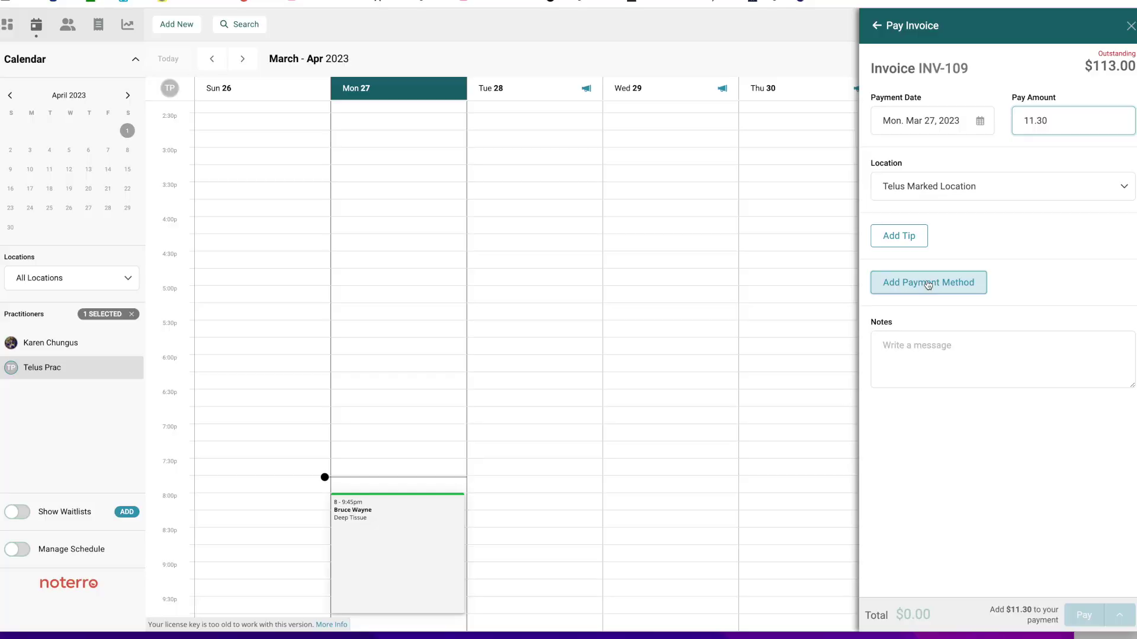
left_click(473, 310)
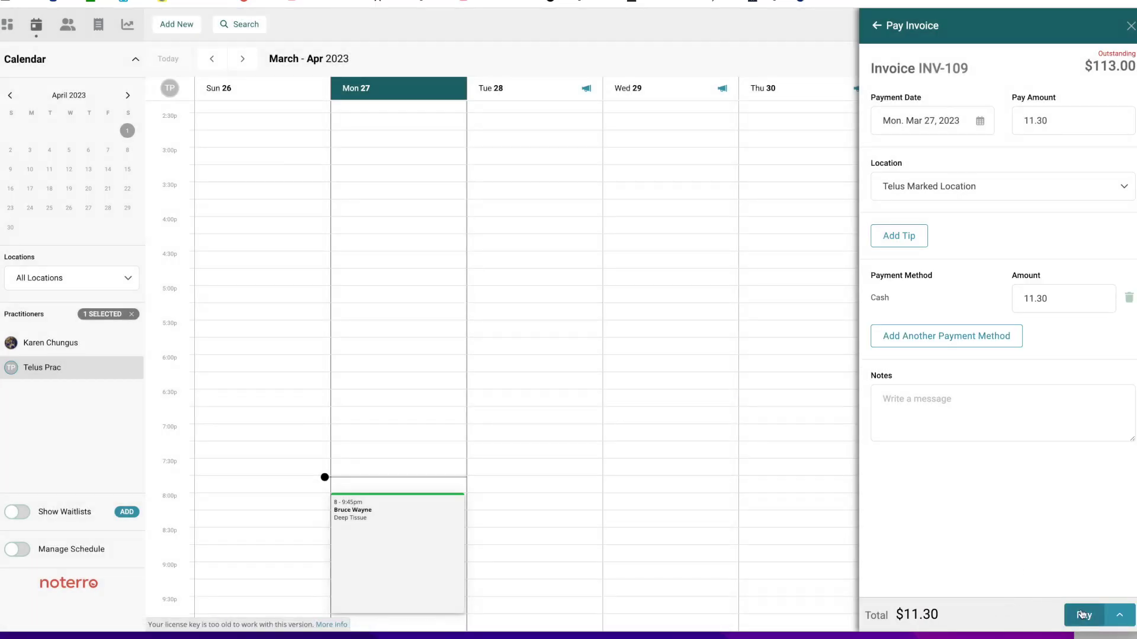
left_click(1116, 615)
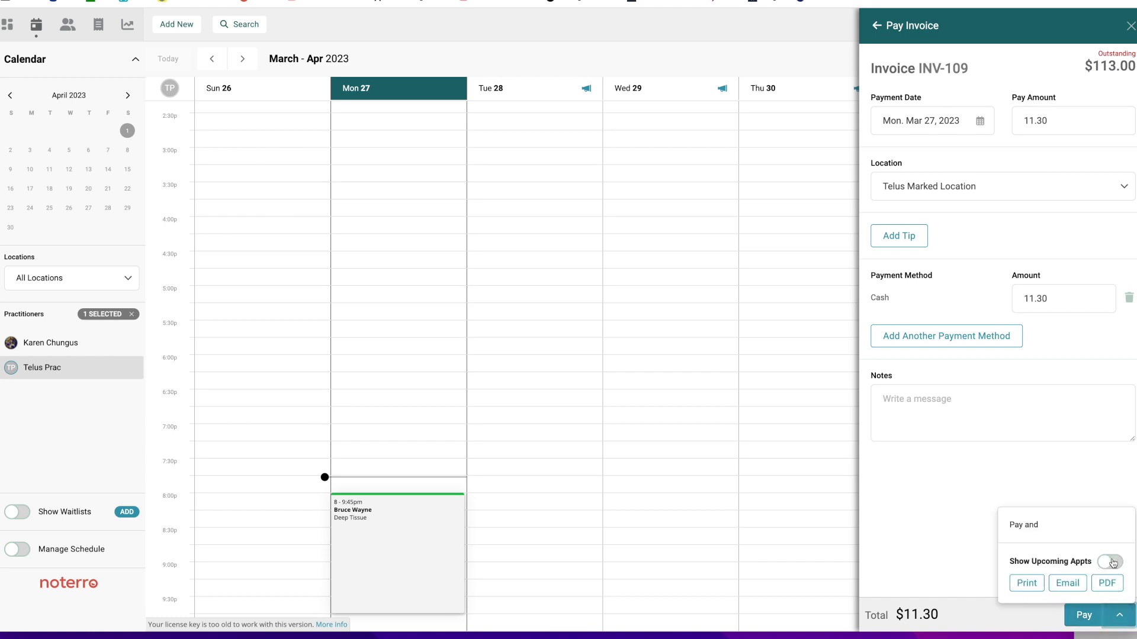
left_click(1085, 617)
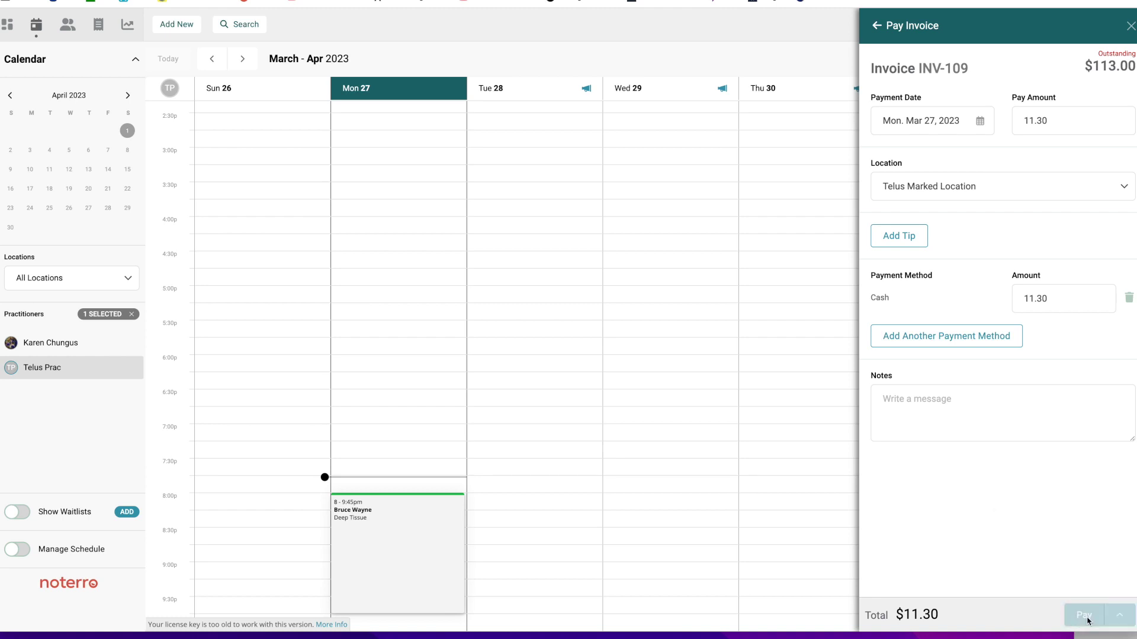
left_click(437, 568)
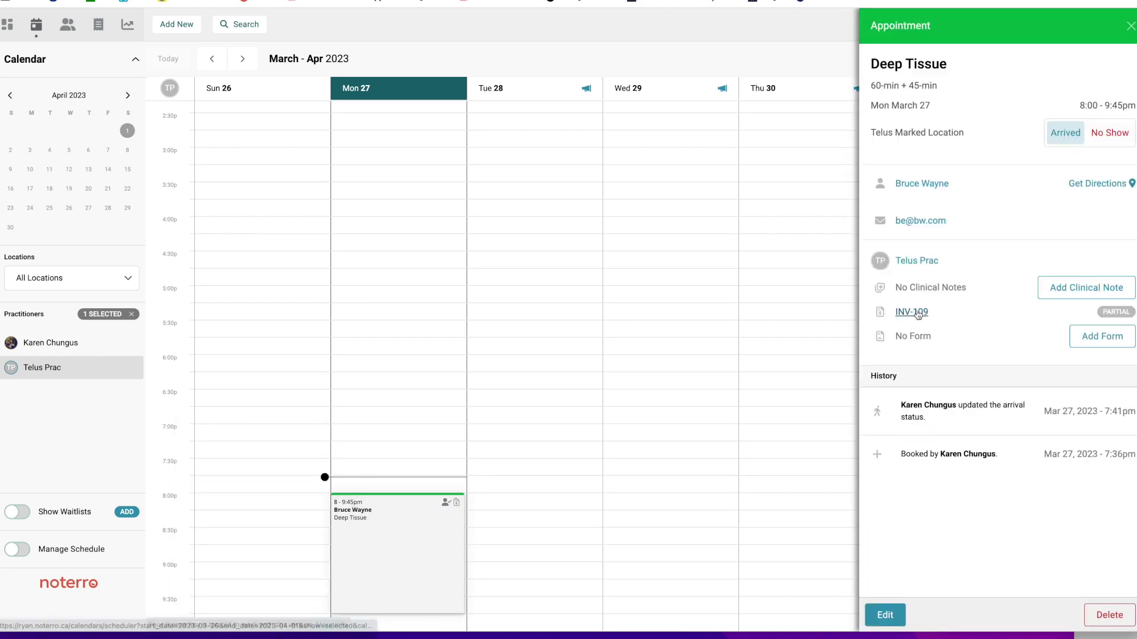
left_click(914, 313)
scroll(916, 310, "down", 5)
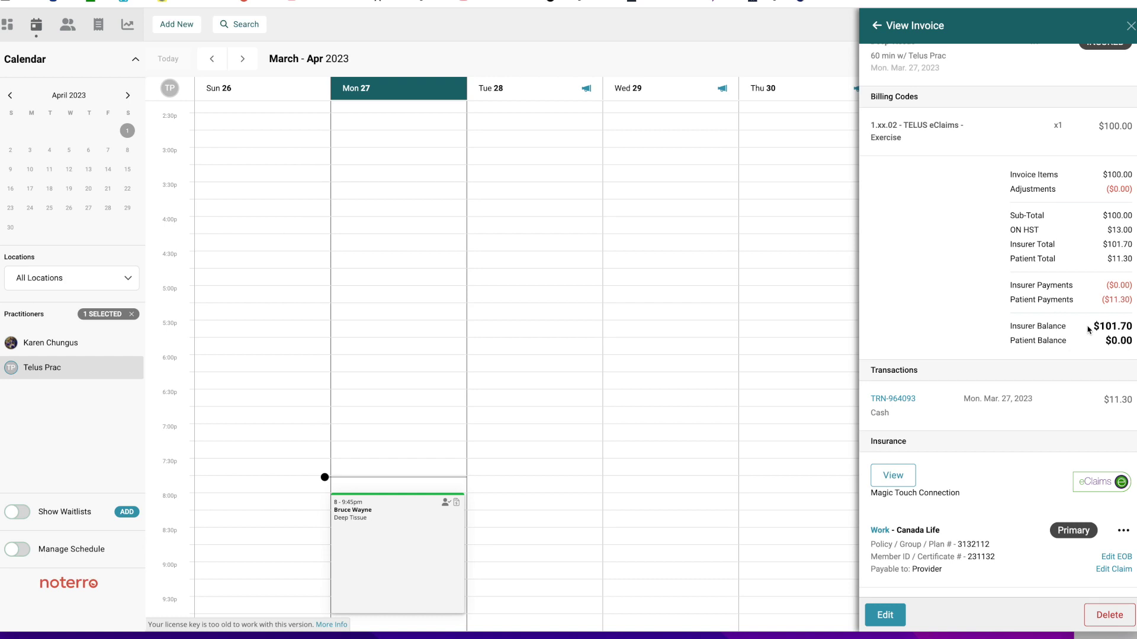
scroll(1089, 330, "up", 1)
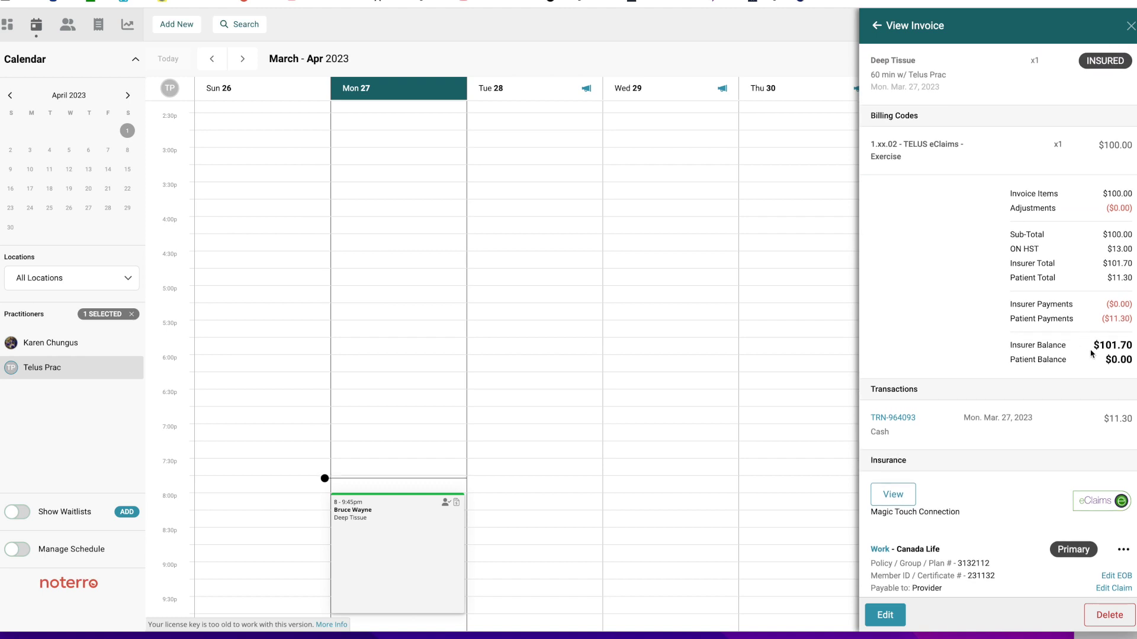
scroll(1092, 354, "up", 4)
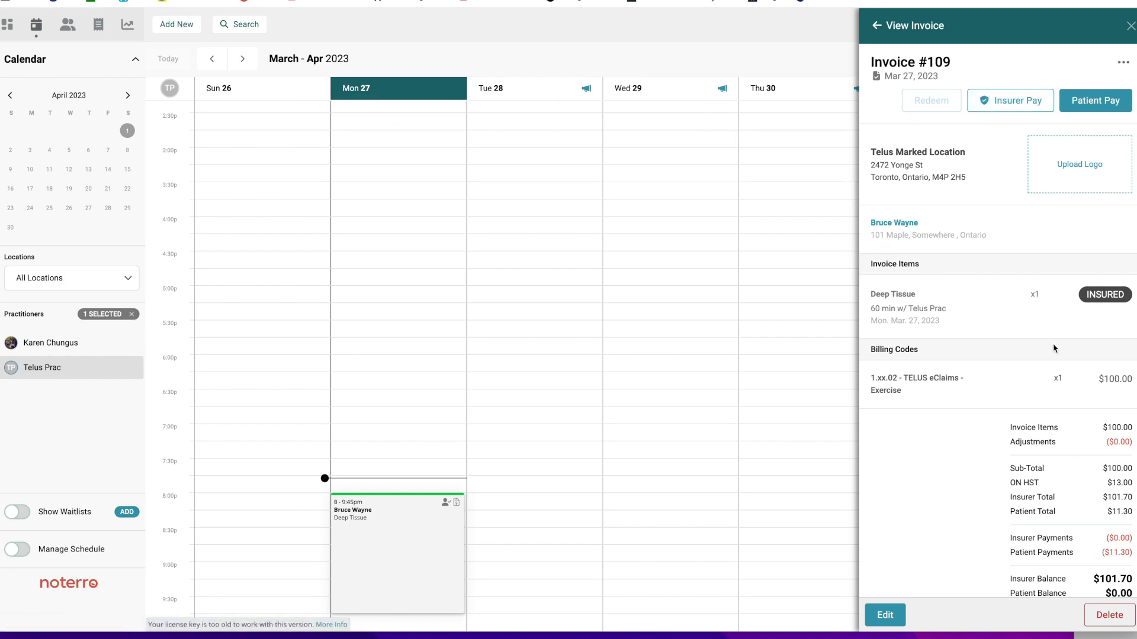
scroll(1076, 357, "down", 5)
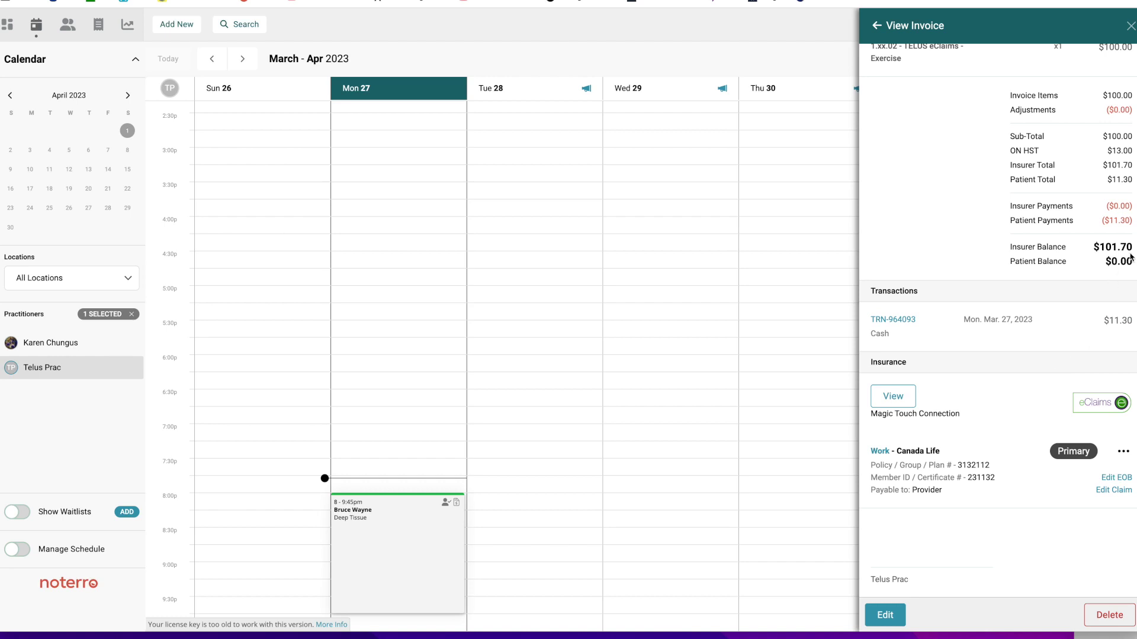
scroll(1083, 257, "up", 1)
scroll(1083, 257, "up", 5)
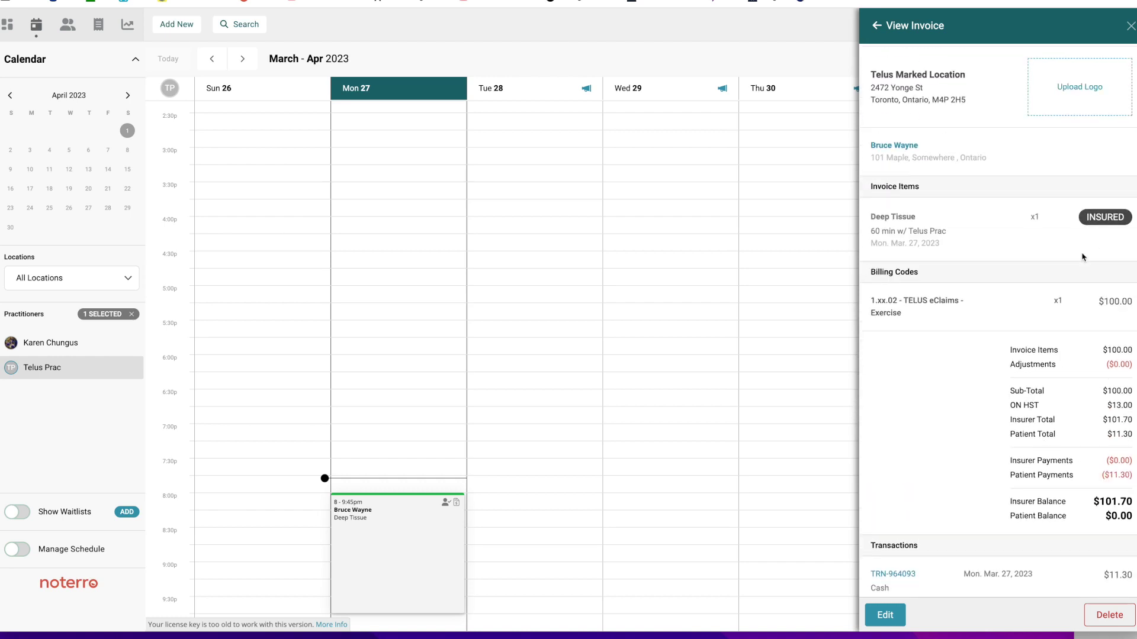
scroll(1083, 257, "down", 5)
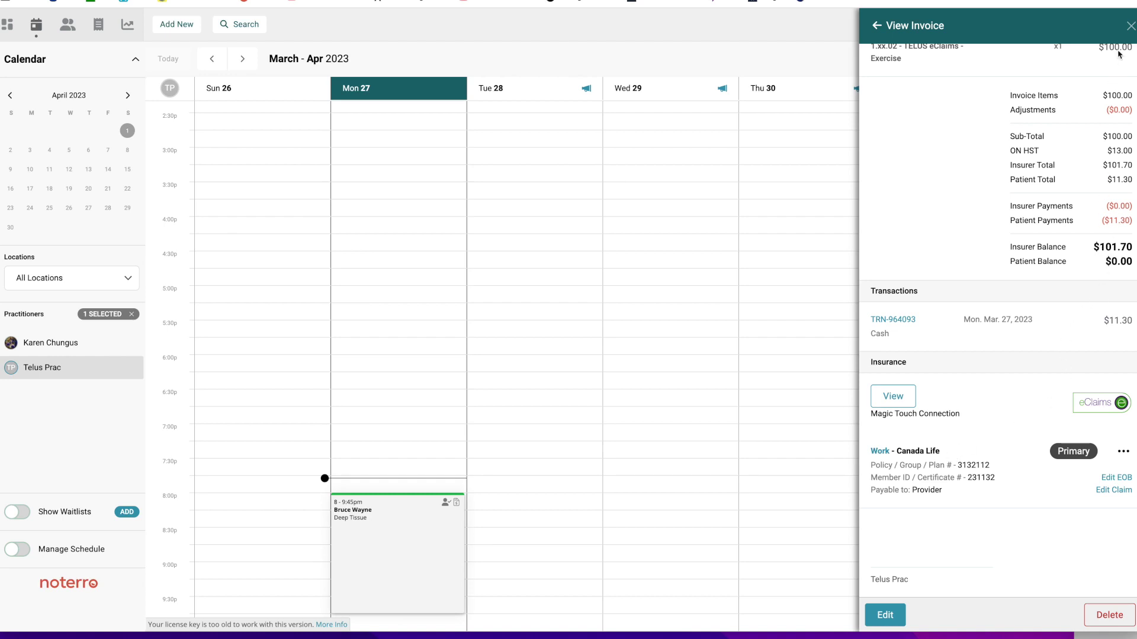
left_click(1130, 26)
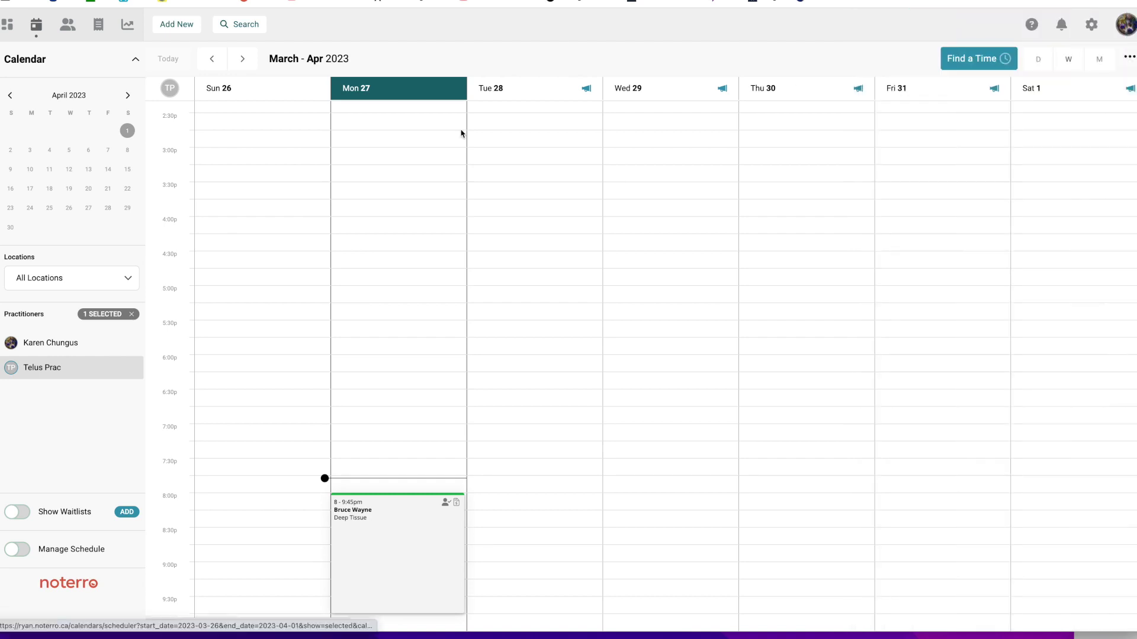
- In Billing, look over the Insurers and Insurance Policies lists, then view the Approved claims
left_click(99, 27)
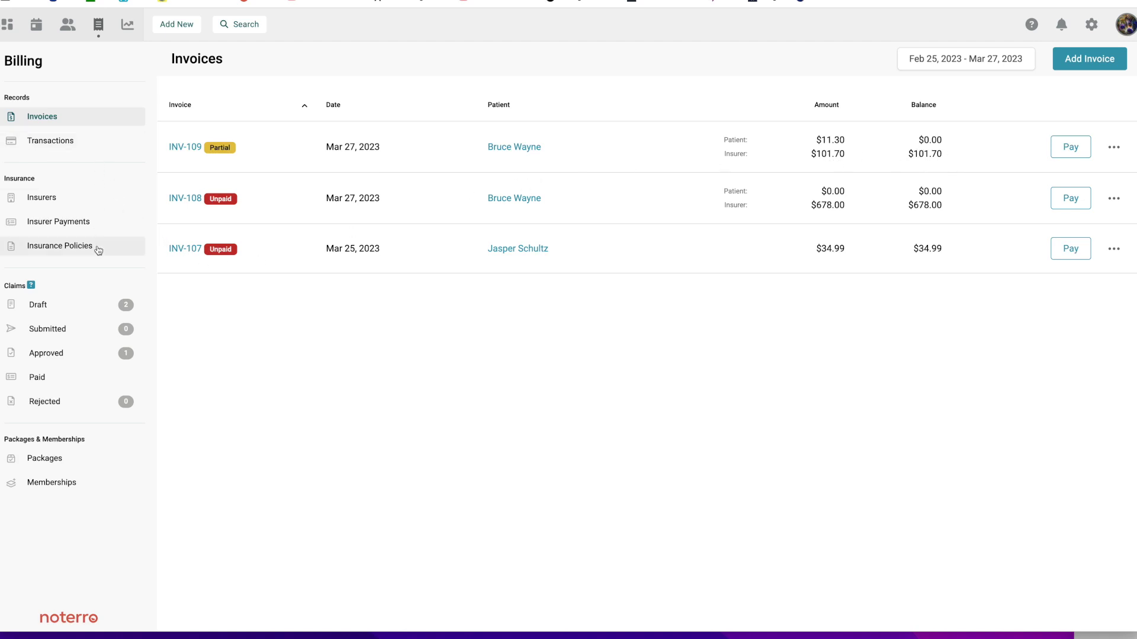
left_click(41, 203)
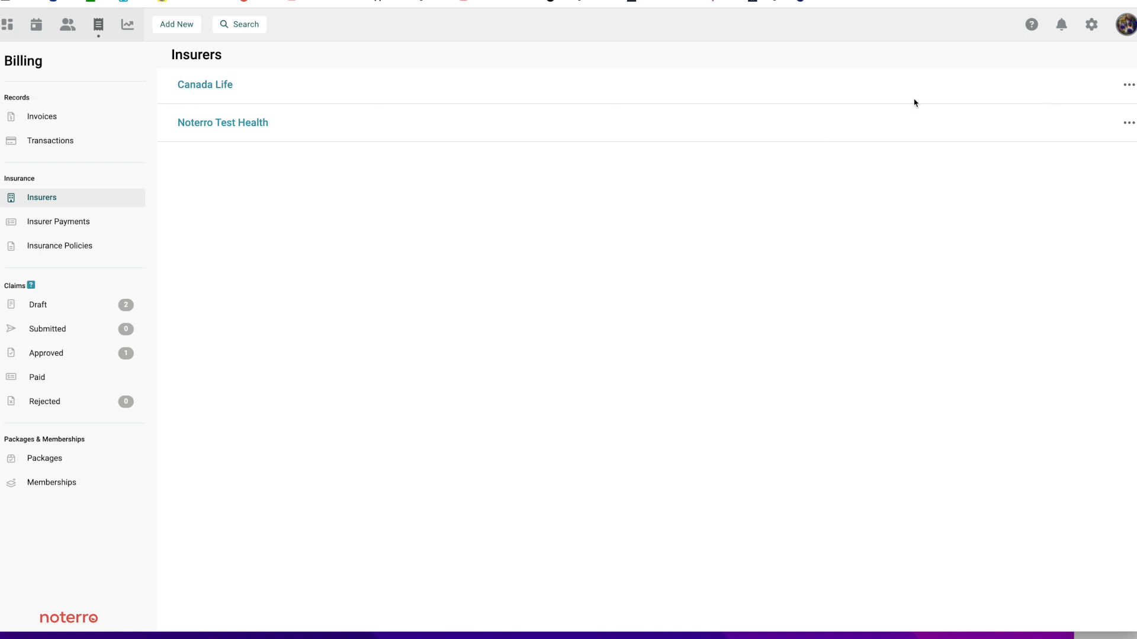
left_click(1128, 85)
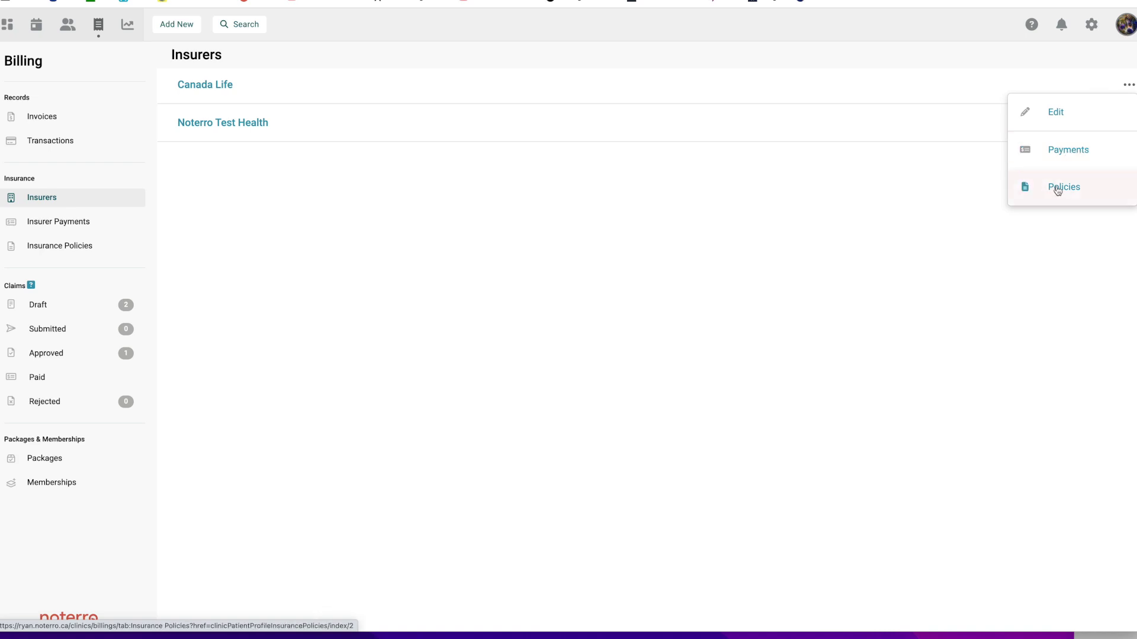
left_click(48, 247)
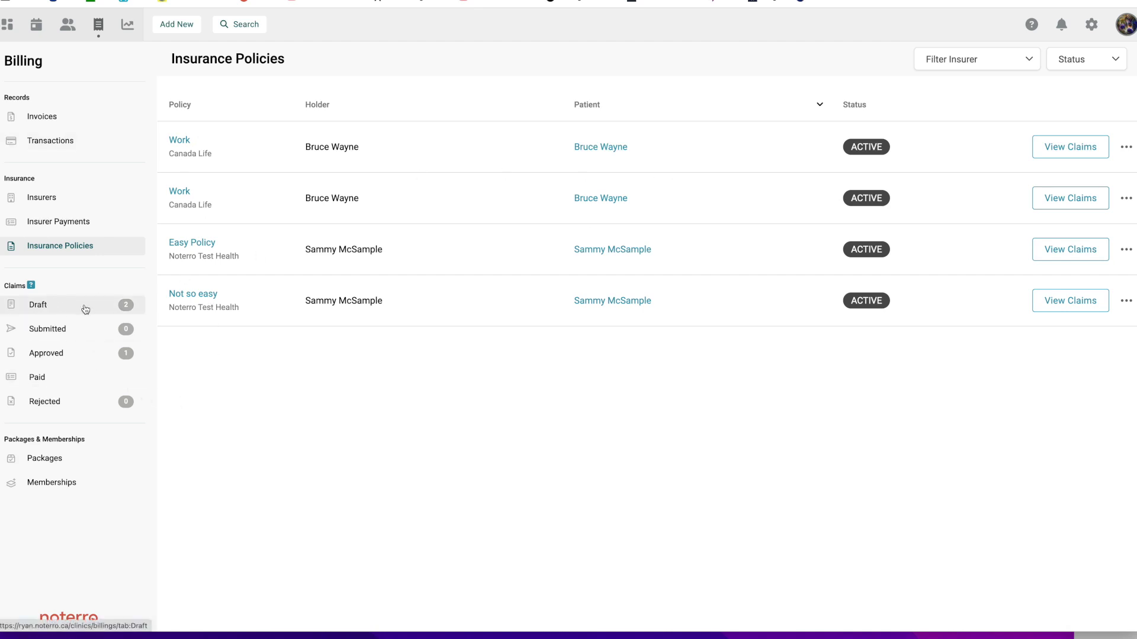
left_click(55, 355)
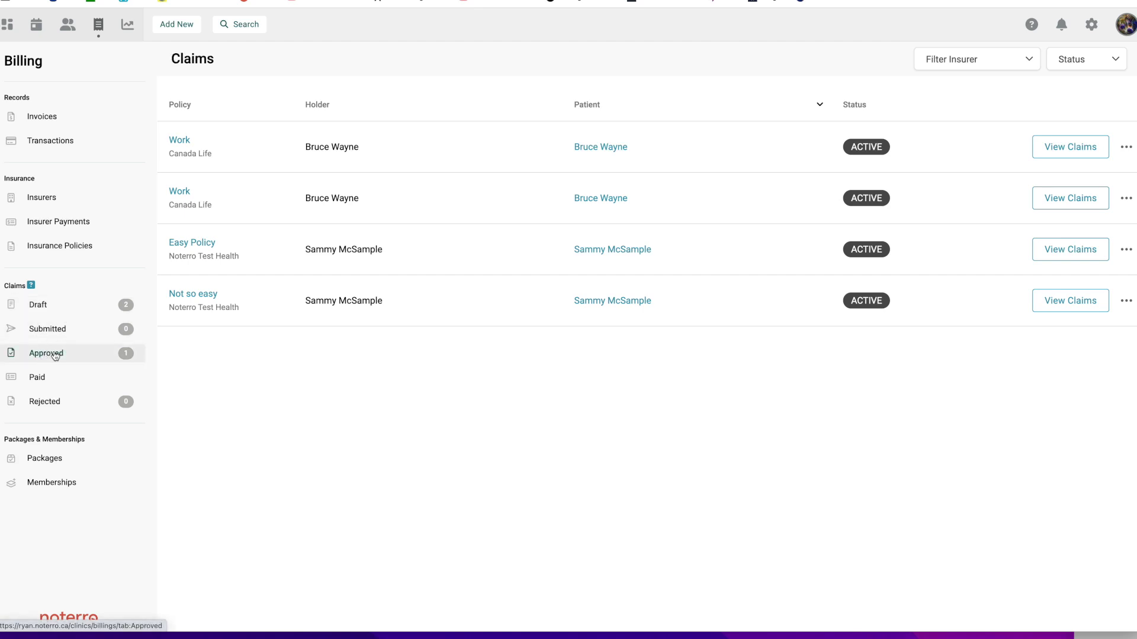
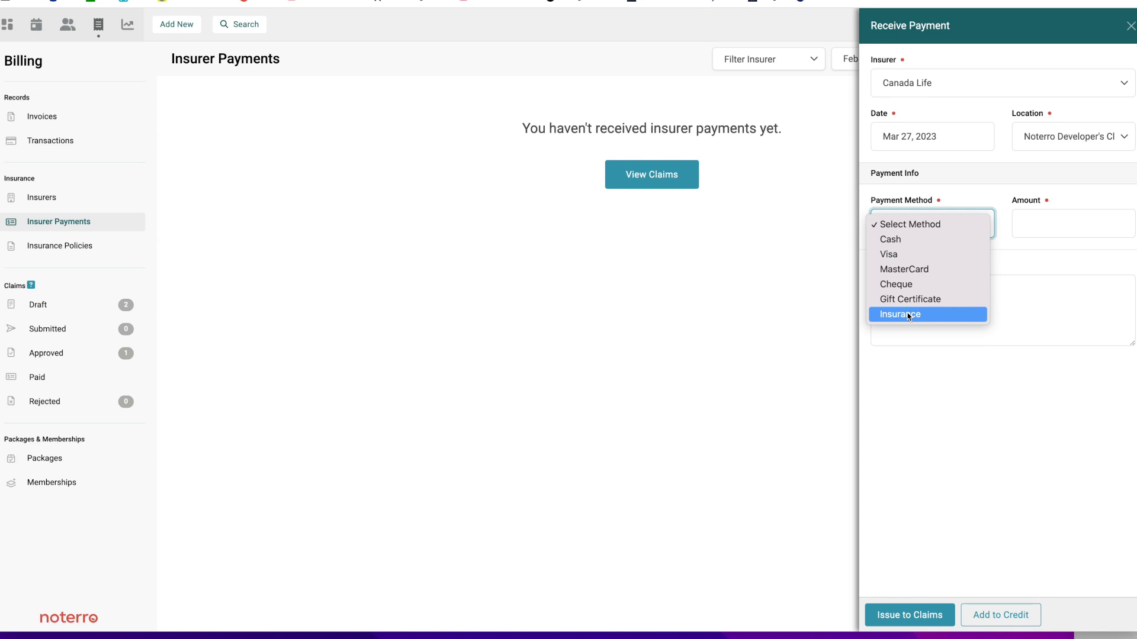
- Save a $101.70 Insurance-method payment from Canada Life, ready to issue to claims
left_click(1031, 222)
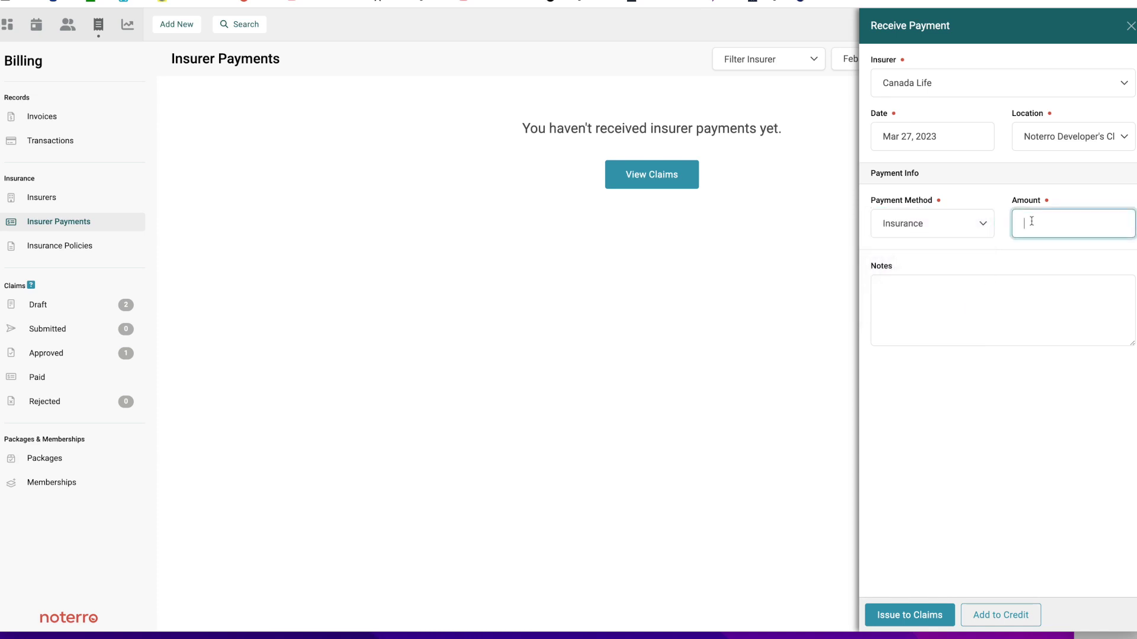
type("101.7")
left_click(899, 617)
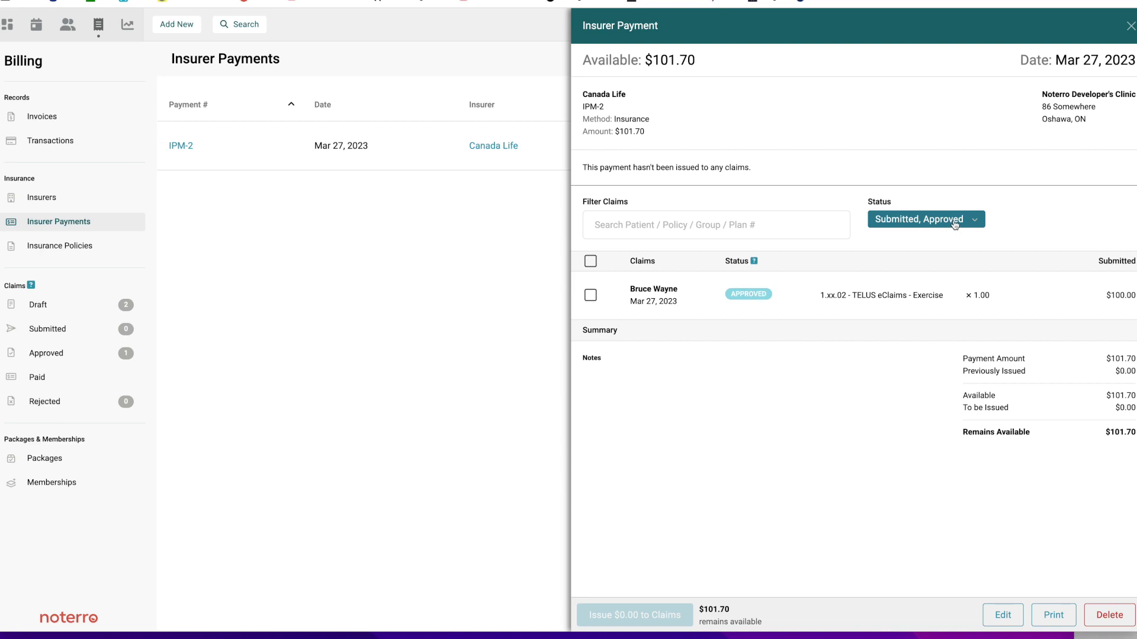
left_click(955, 224)
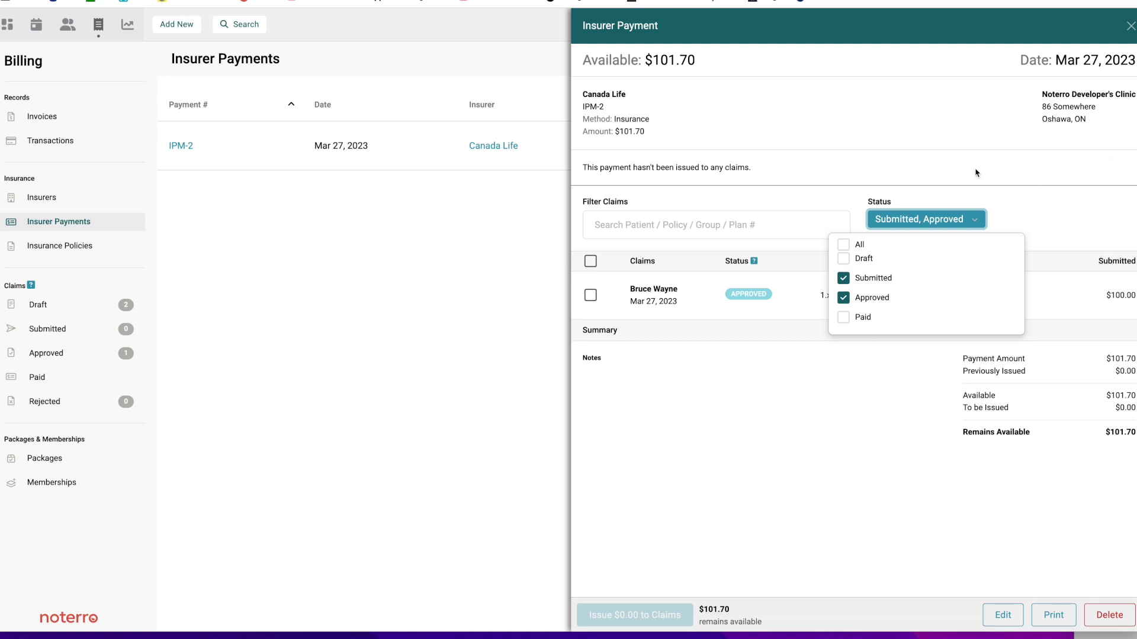
left_click(961, 159)
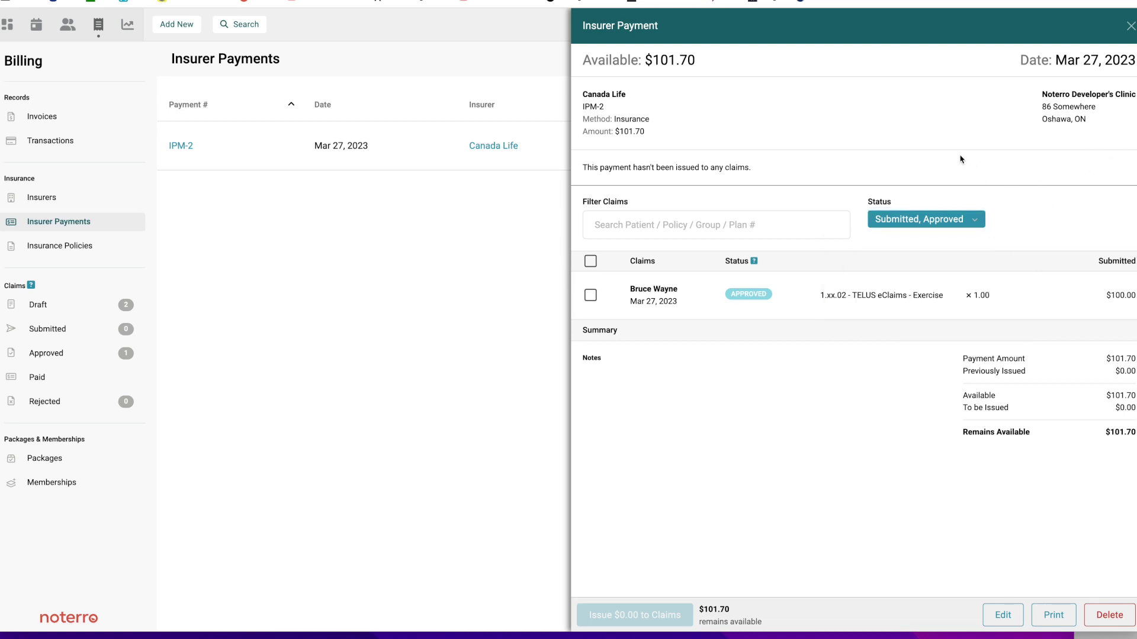
- Select the patient's approved claim and enter 101.7 as its received amount, leaving $0.00 available
left_click(590, 296)
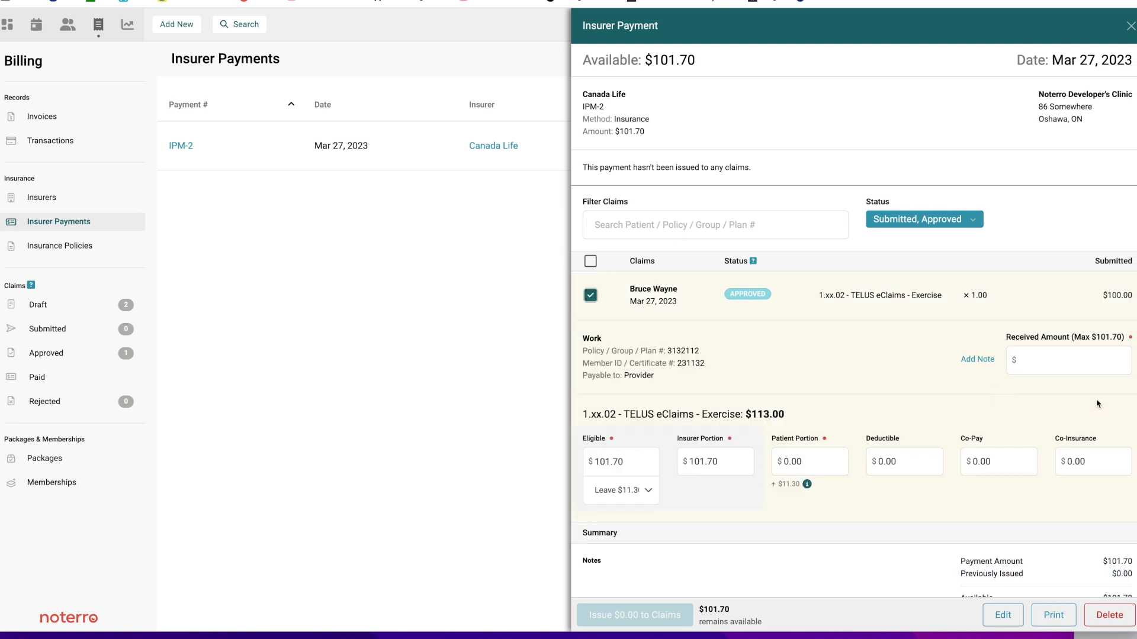
left_click(1059, 362)
type("101")
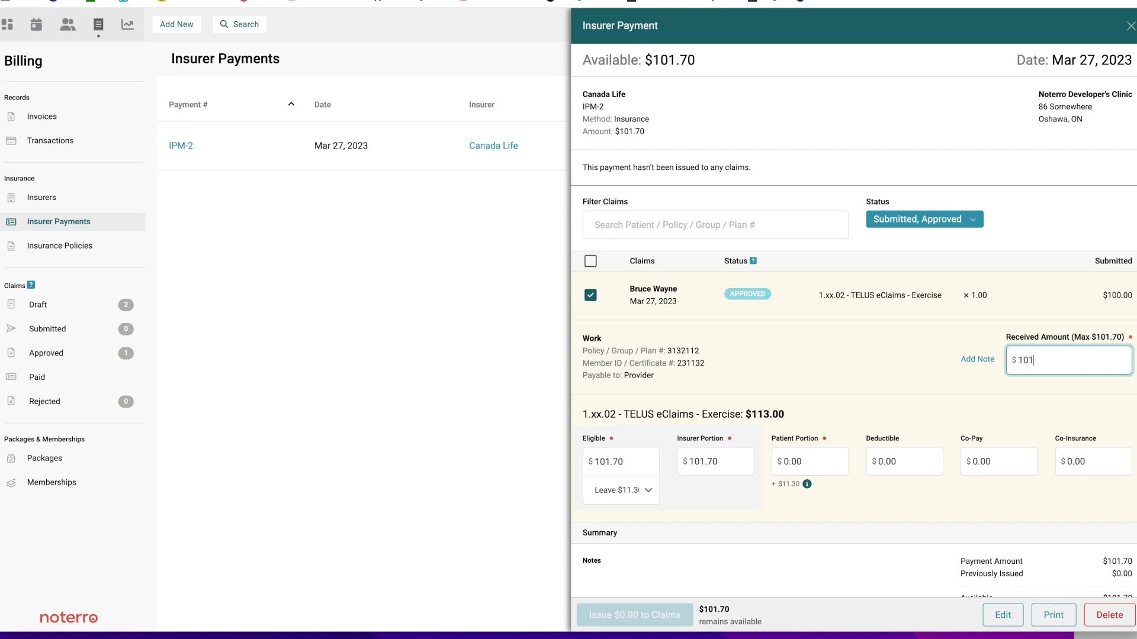
type(".7")
left_click(745, 534)
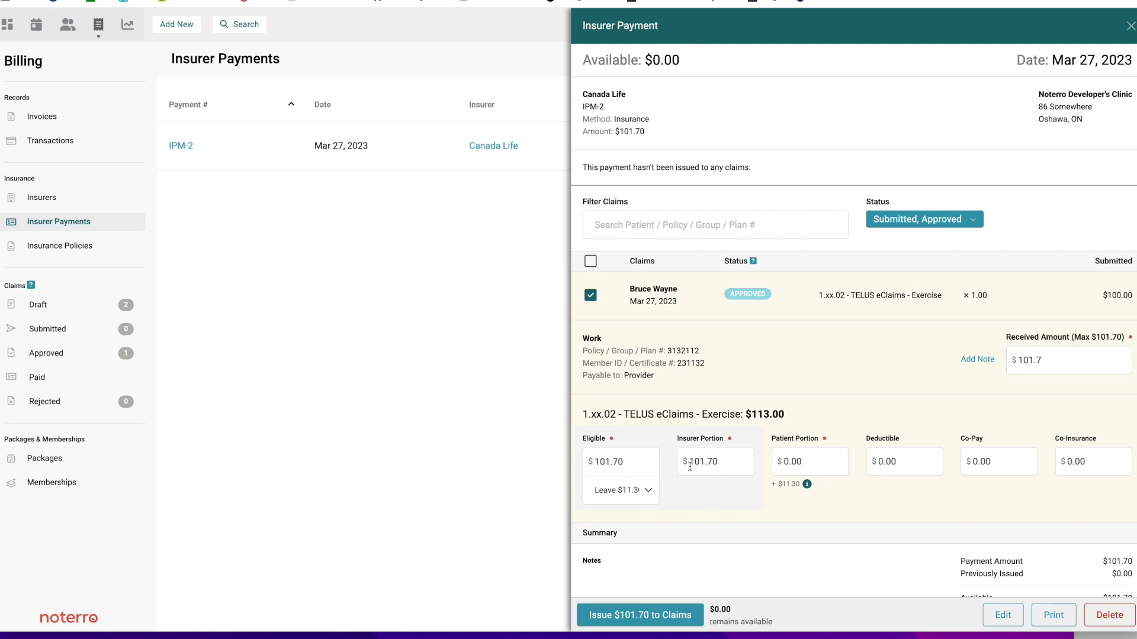
scroll(690, 467, "down", 1)
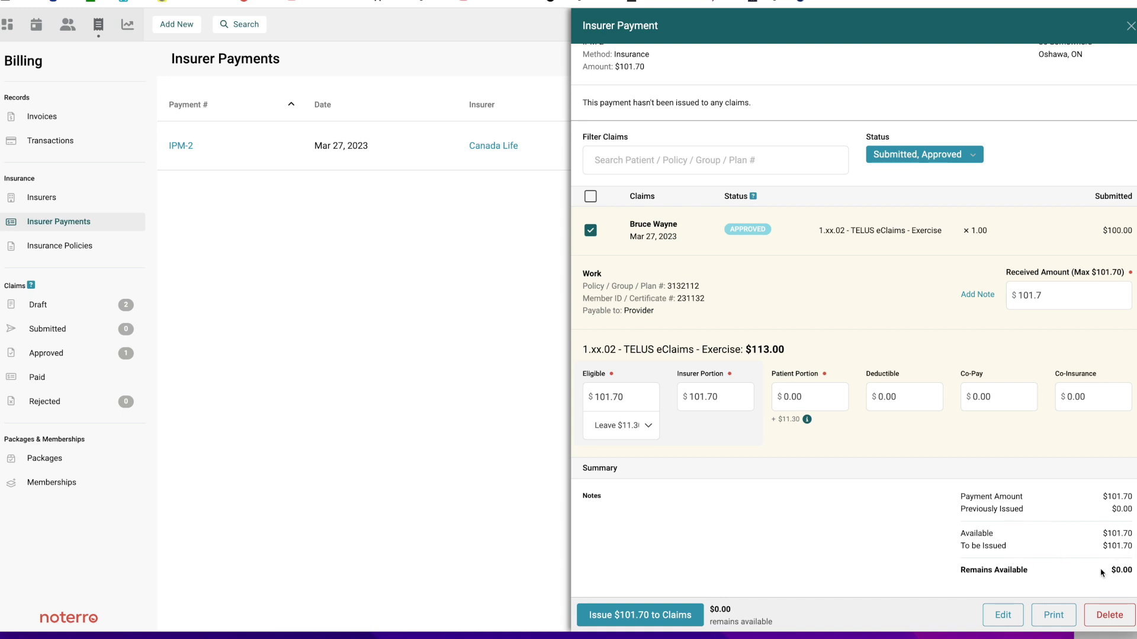
- Issue the $101.70 to the claim and review the receipt for invoice INV-109
left_click(670, 615)
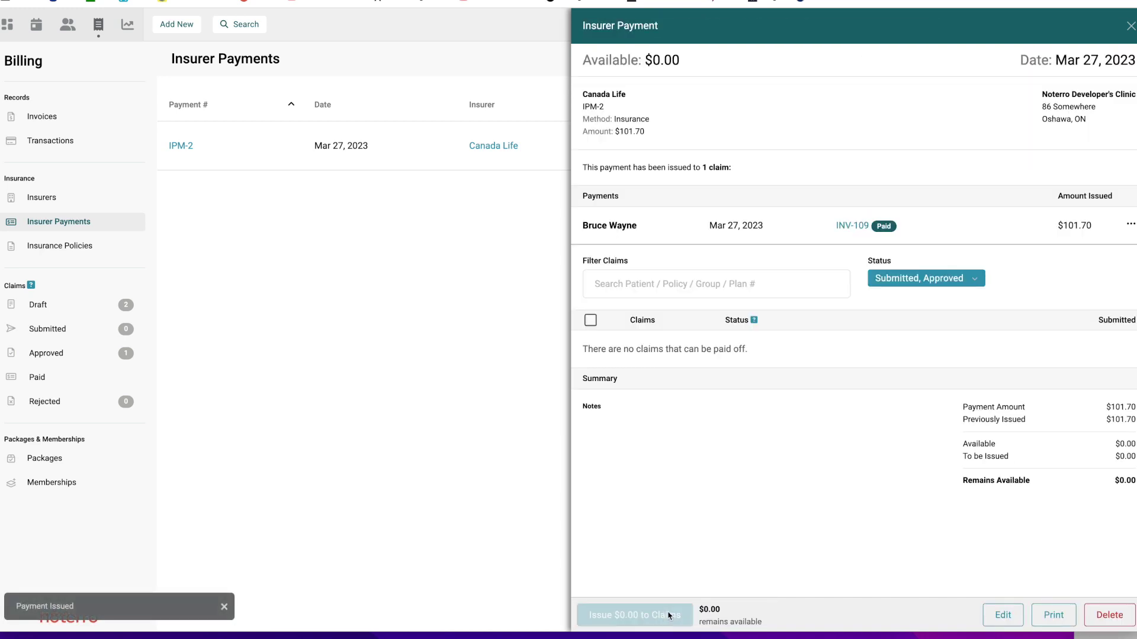
left_click(851, 226)
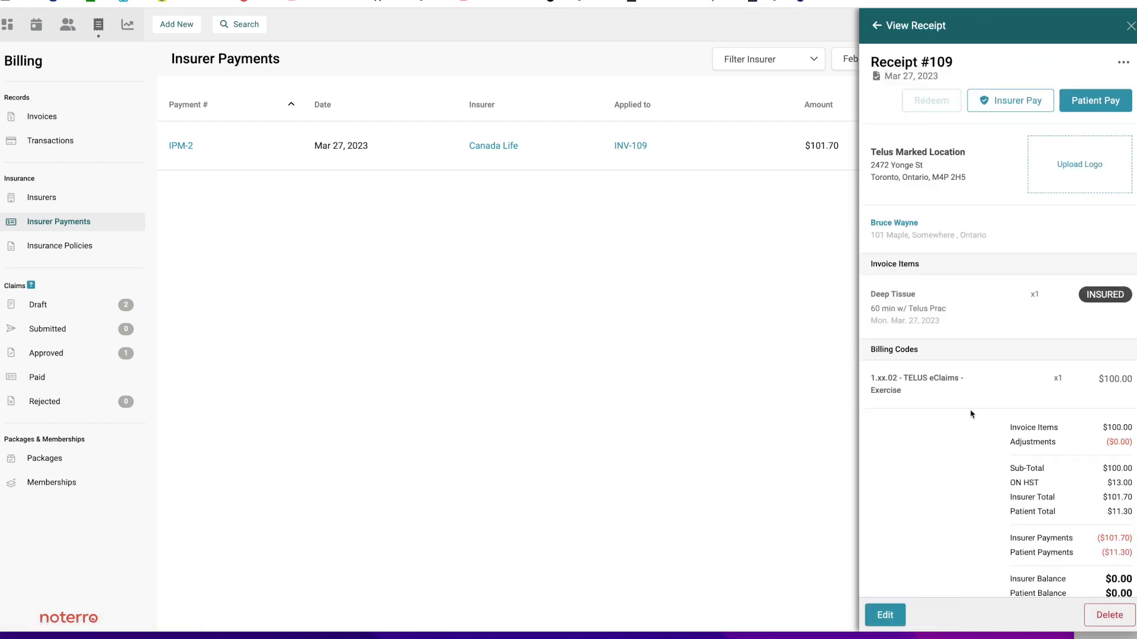
scroll(973, 415, "down", 4)
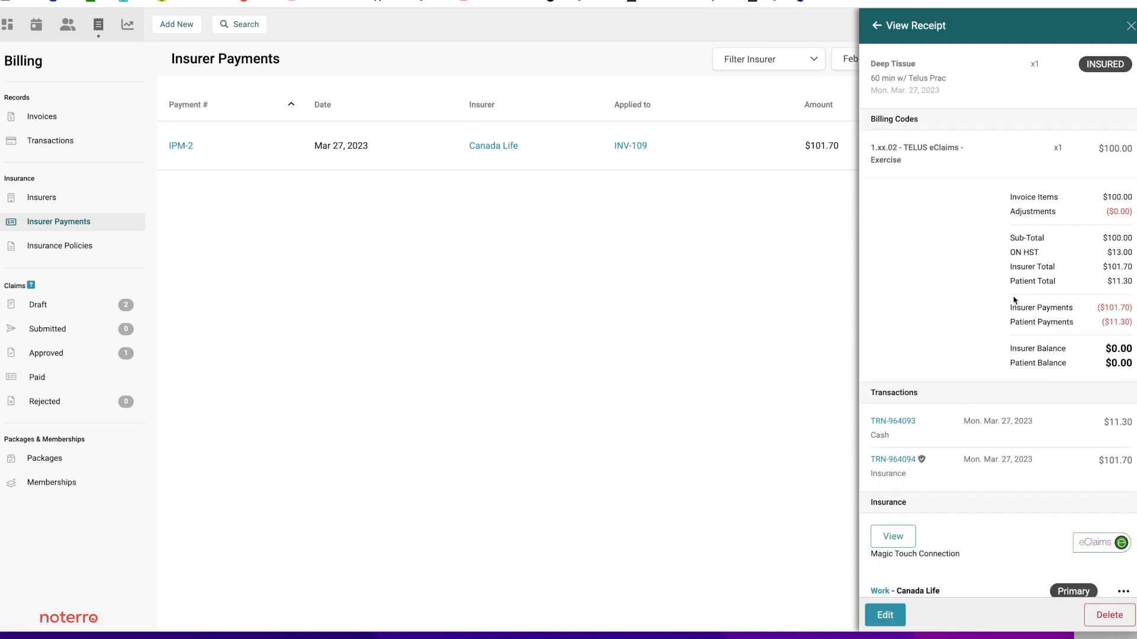
scroll(954, 239, "up", 1)
scroll(954, 240, "up", 4)
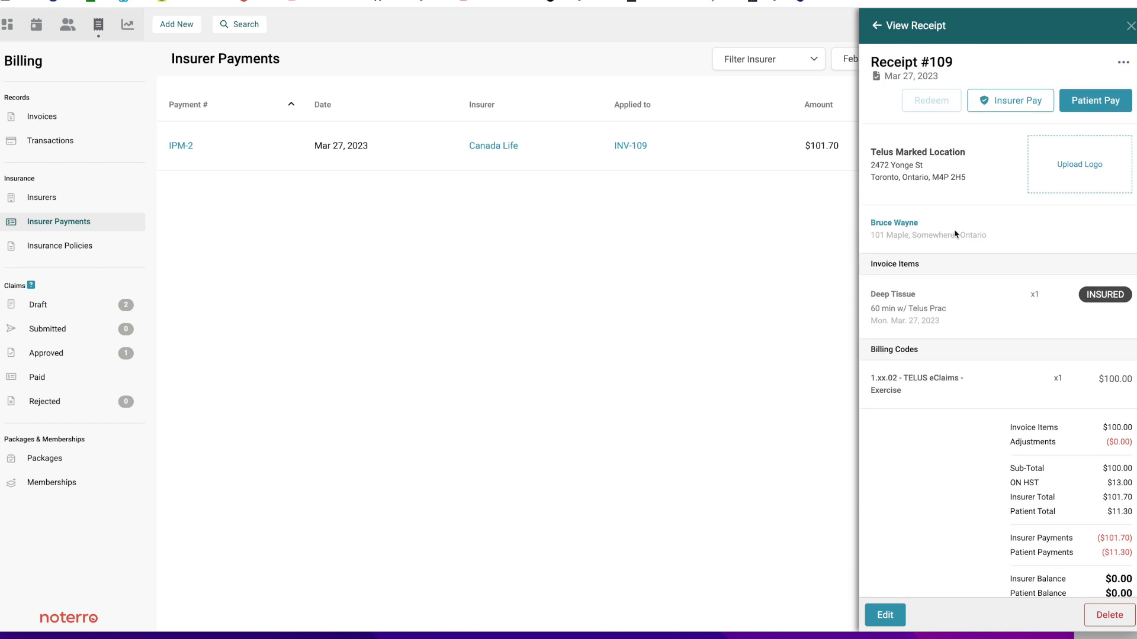
scroll(974, 338, "down", 4)
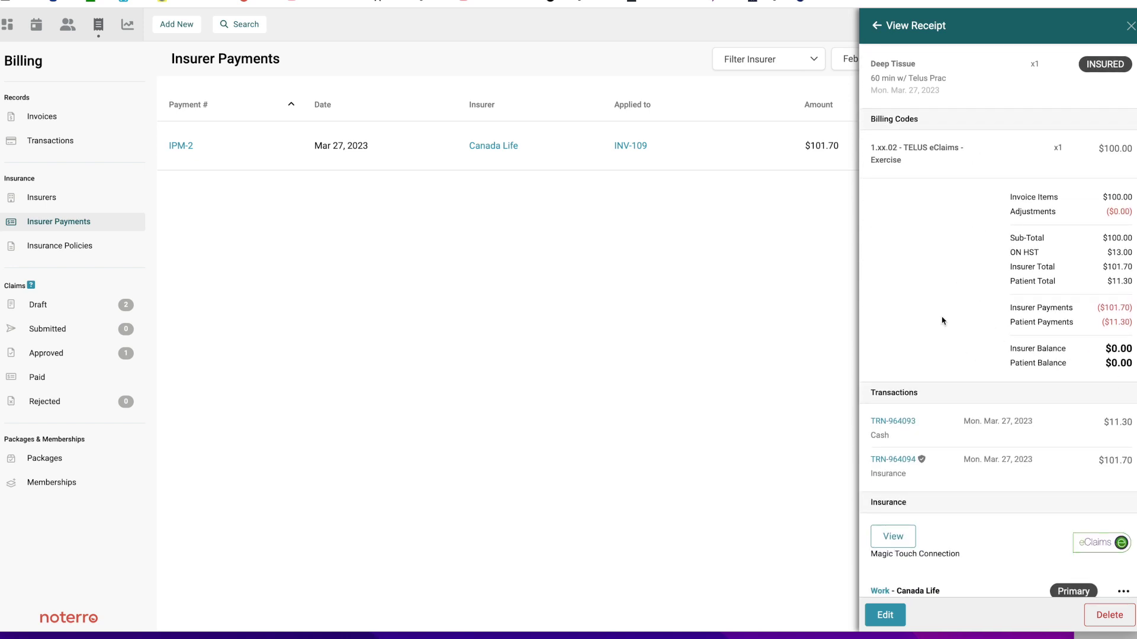
scroll(941, 318, "down", 1)
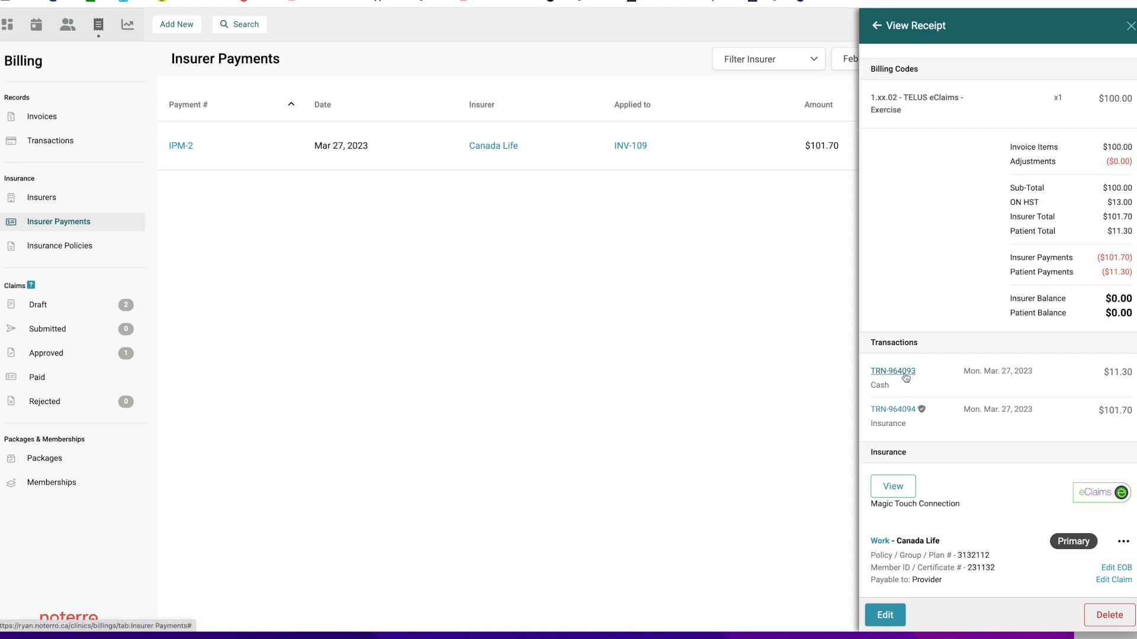
left_click(1131, 27)
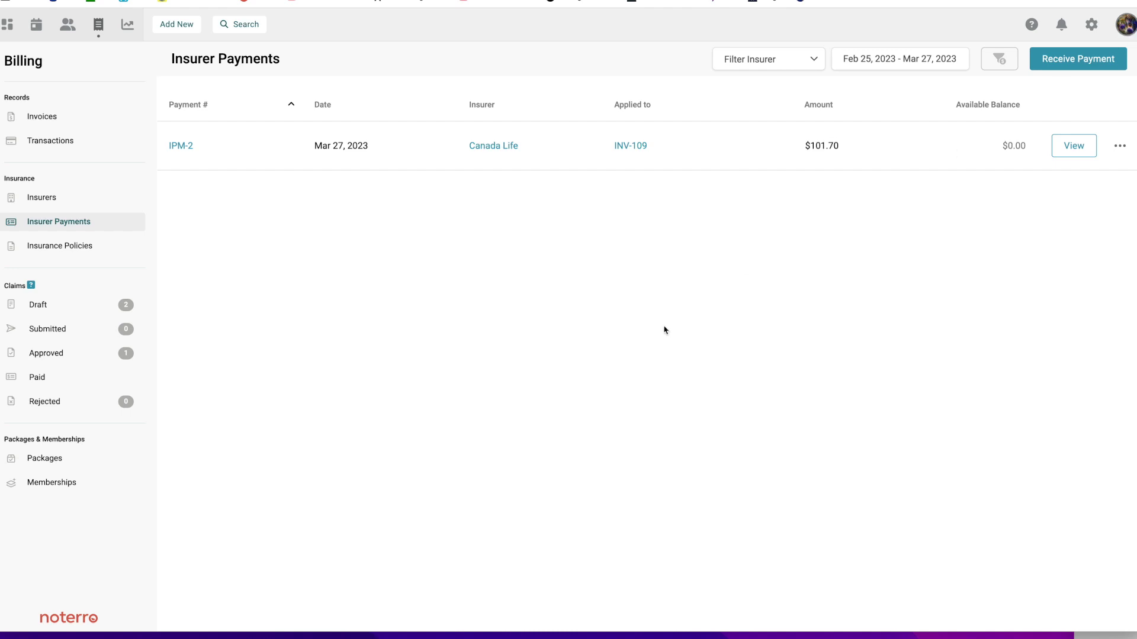
- Open the Accounts Receivables report and filter it to show insurers only
left_click(126, 27)
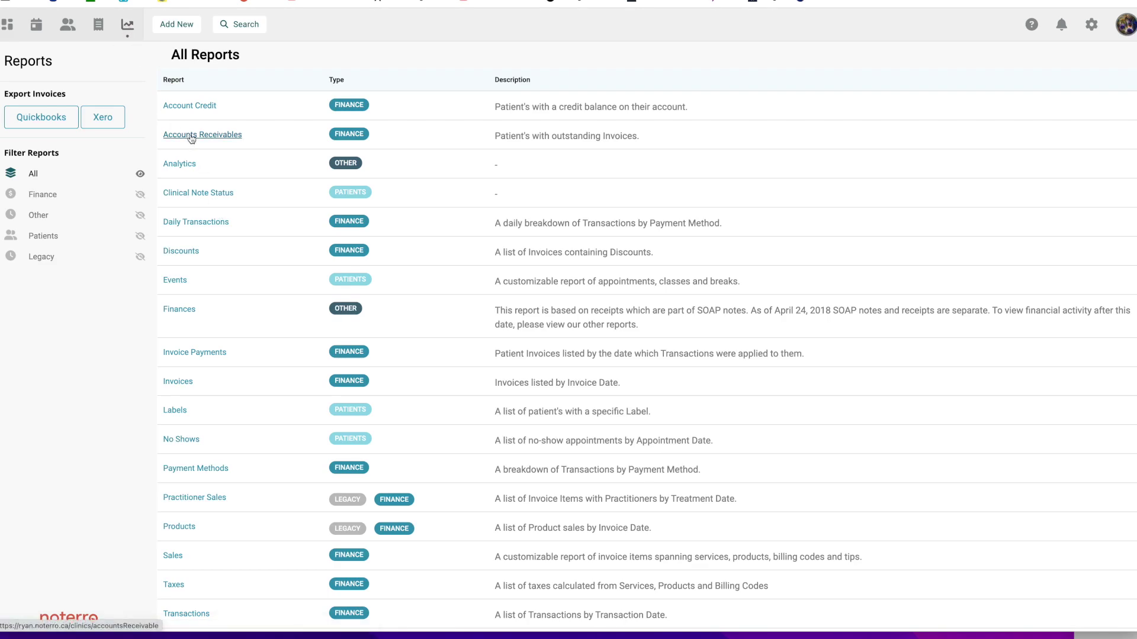
left_click(191, 139)
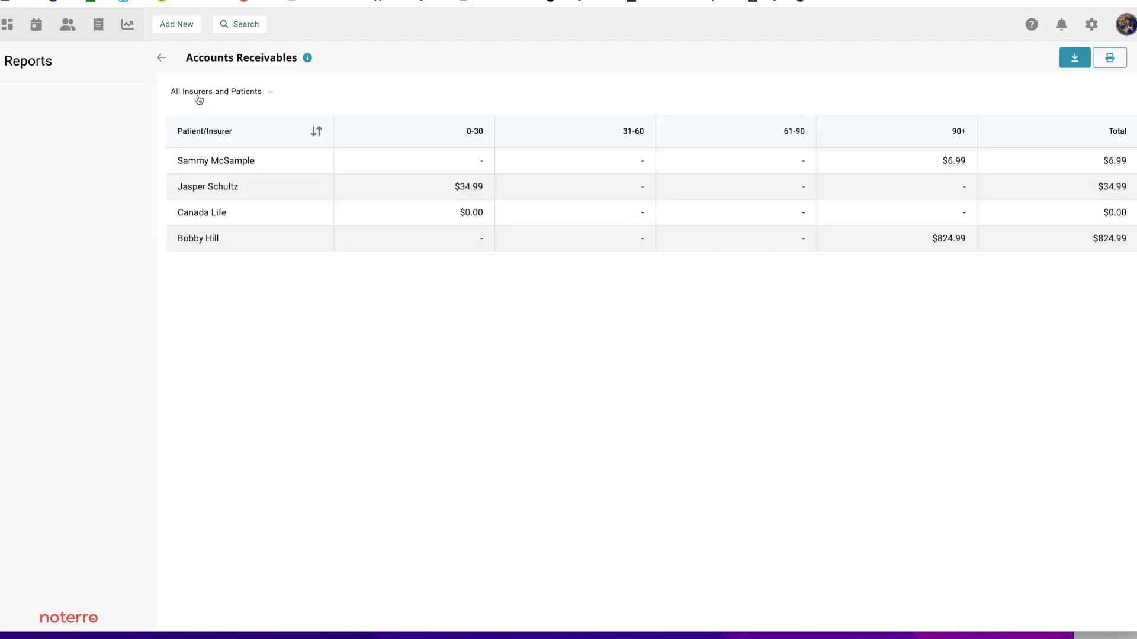
left_click(248, 97)
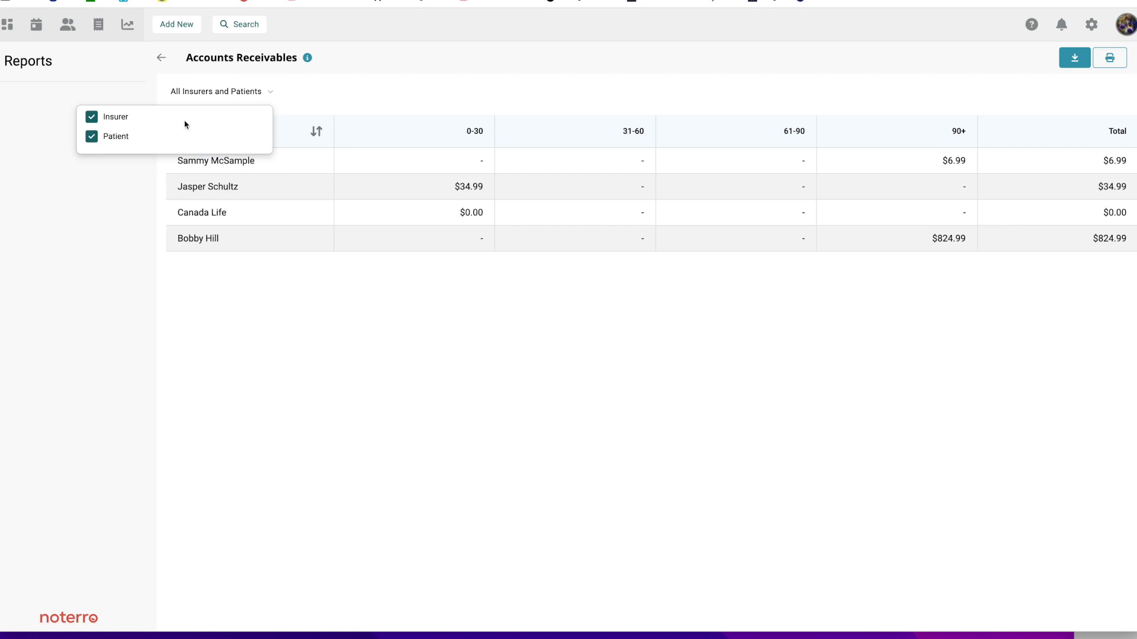
left_click(92, 137)
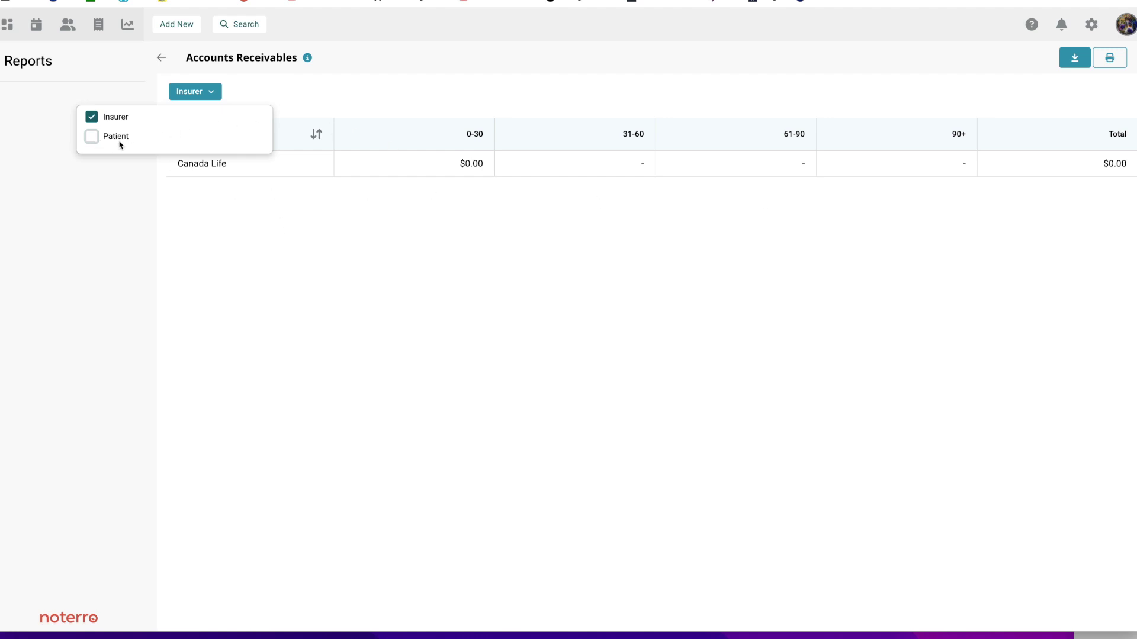
- Switch the report to patients only, restore both, then return to All Reports and the calendar
left_click(92, 137)
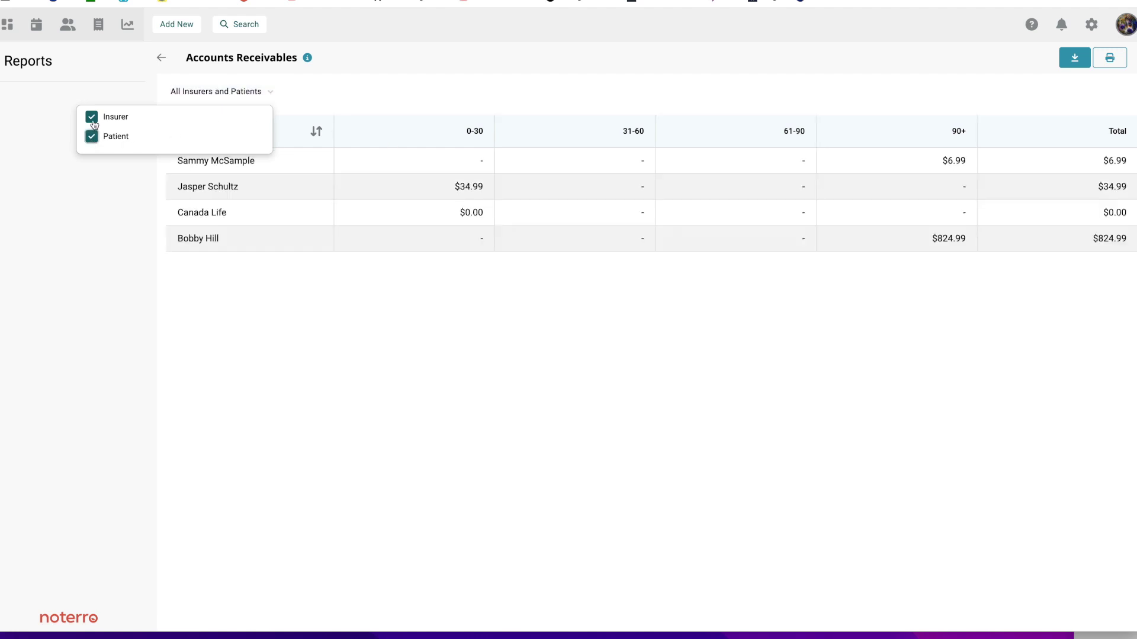
left_click(92, 120)
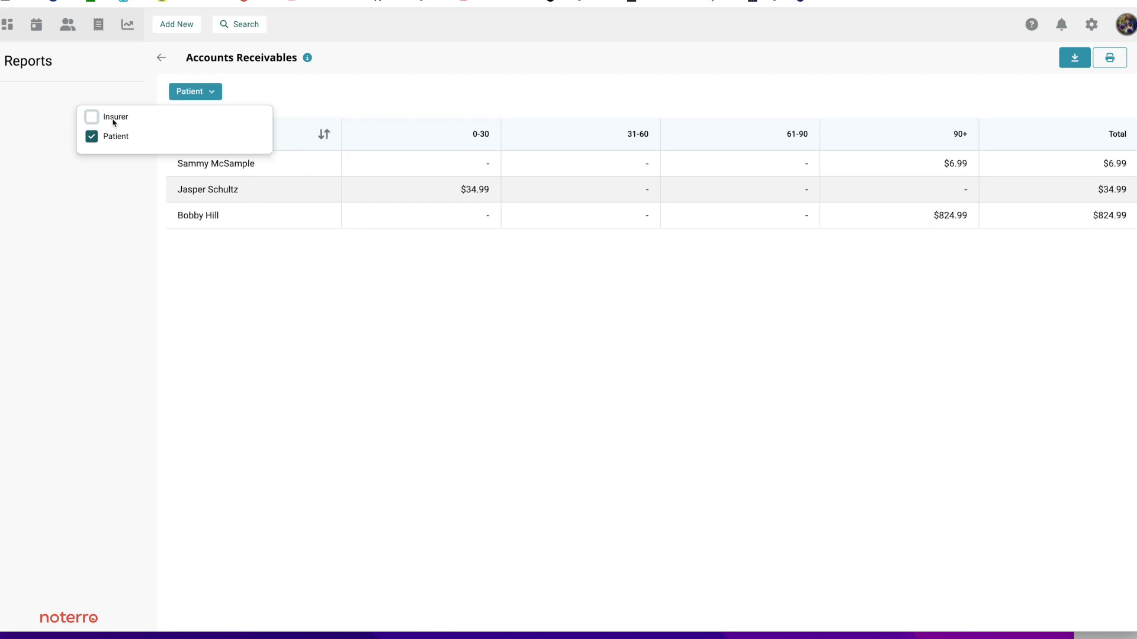
left_click(92, 118)
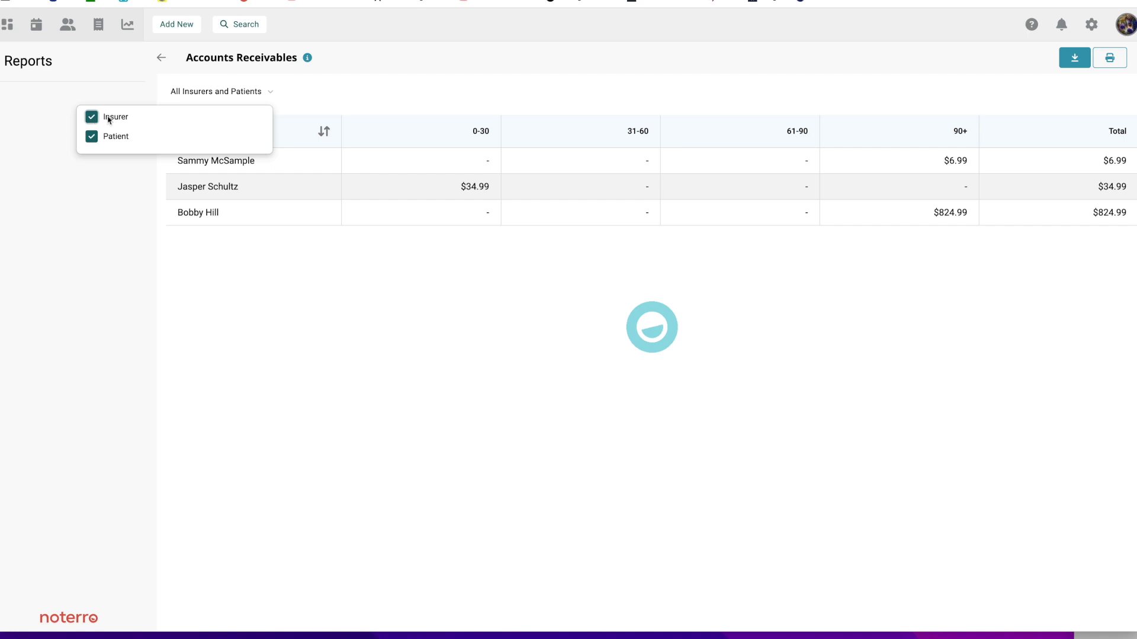
left_click(162, 59)
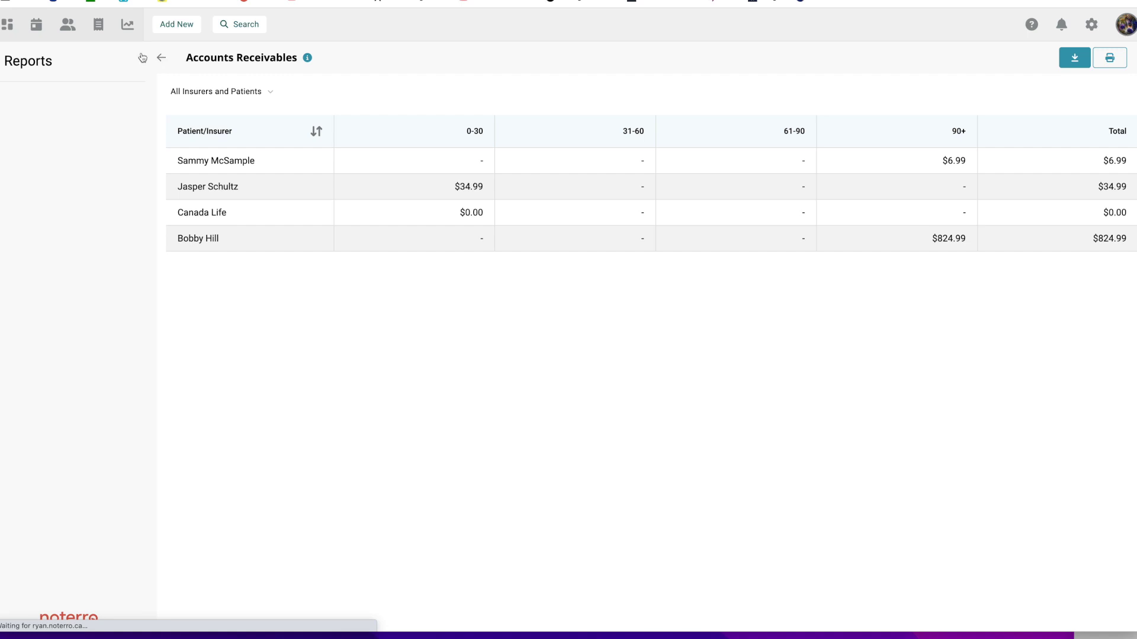
left_click(39, 31)
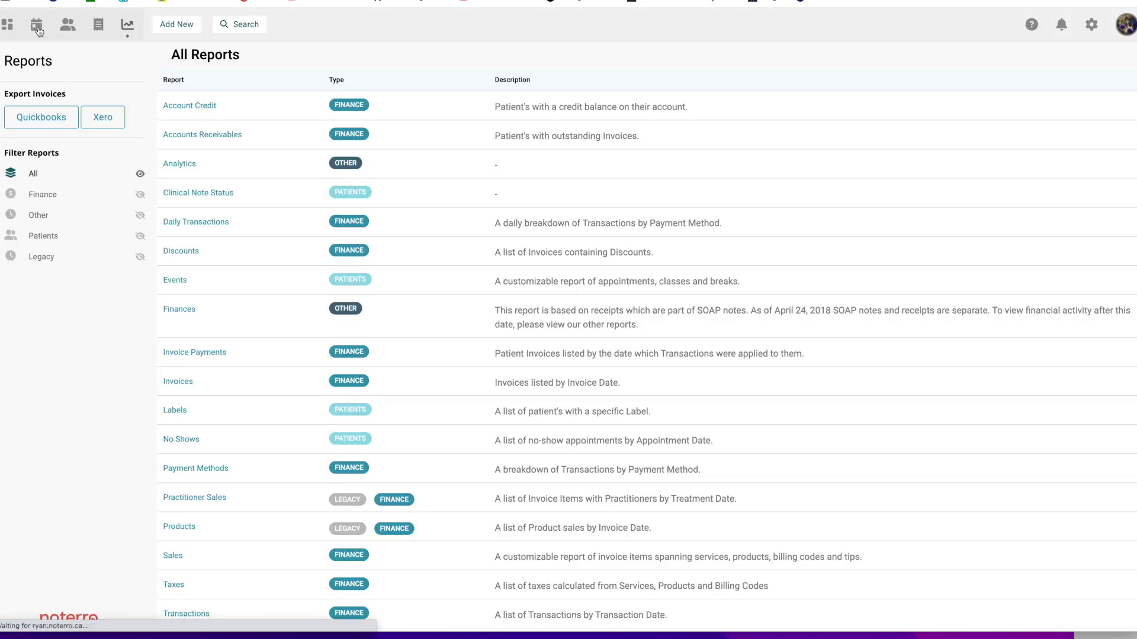